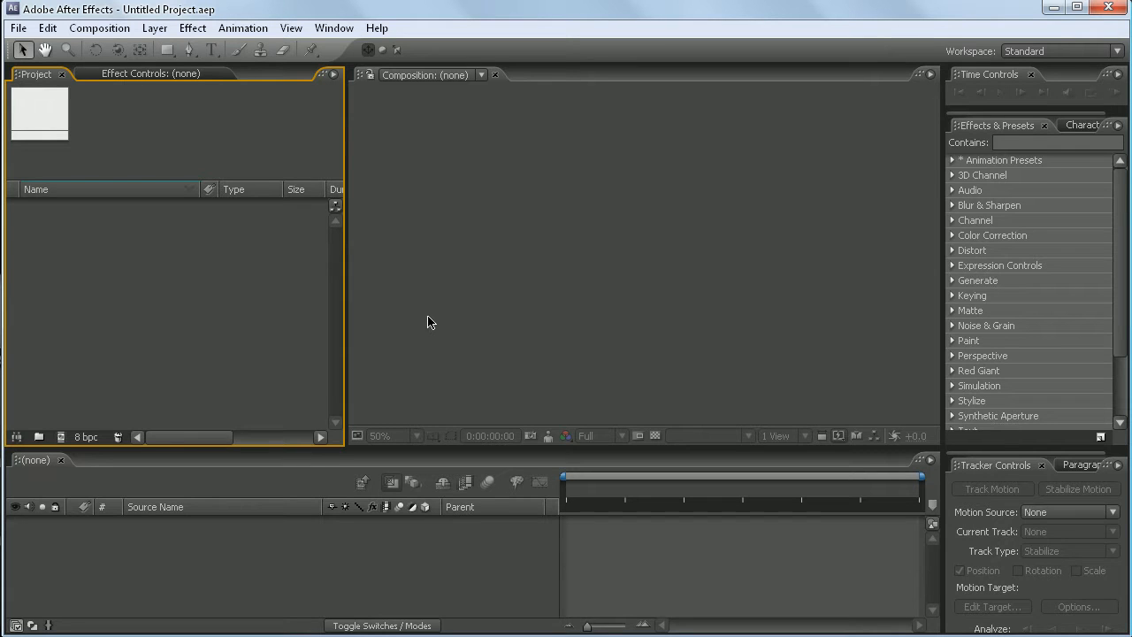
# Create a 1280 x 720 composition named Comp 1 at 24 frames per second with a duration of 0:02:18:00
pyautogui.click(99, 27)
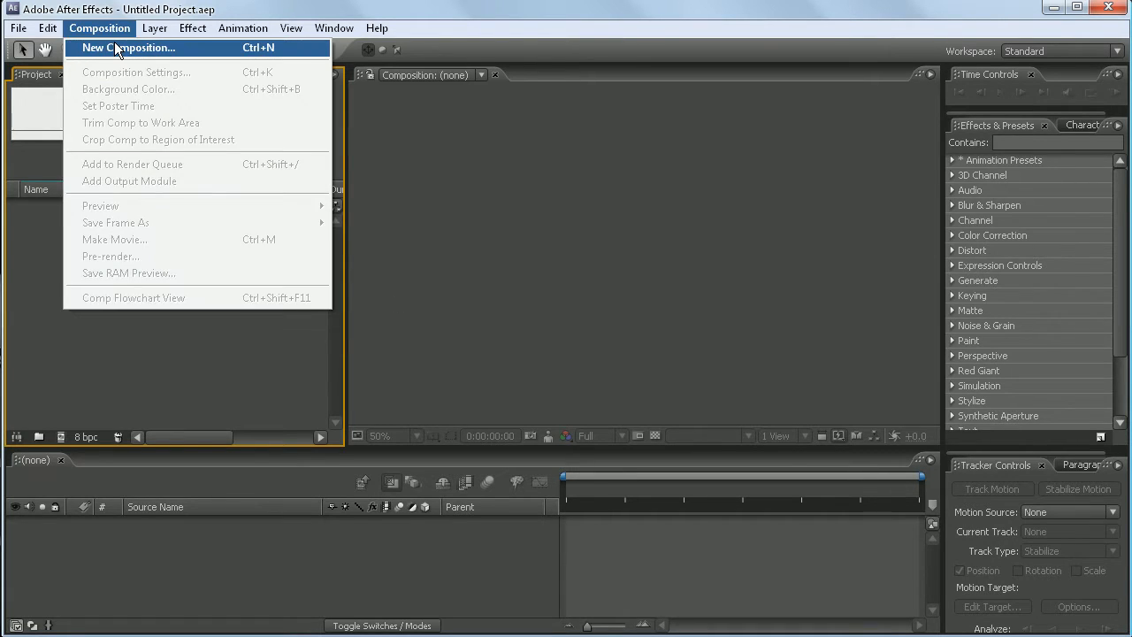
pyautogui.click(116, 49)
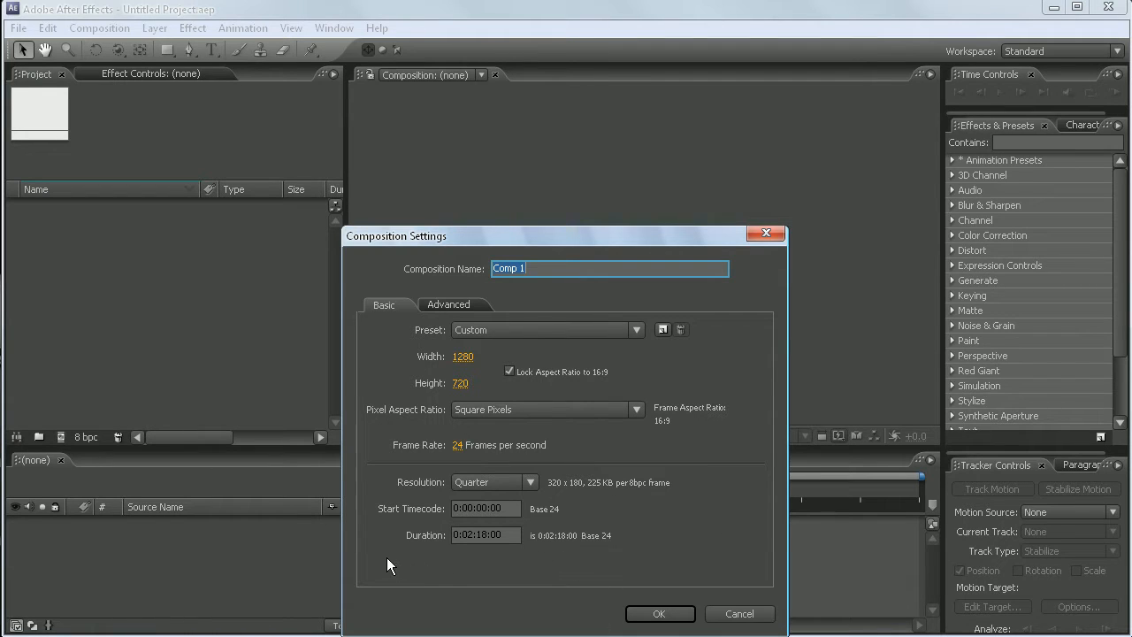
pyautogui.click(659, 613)
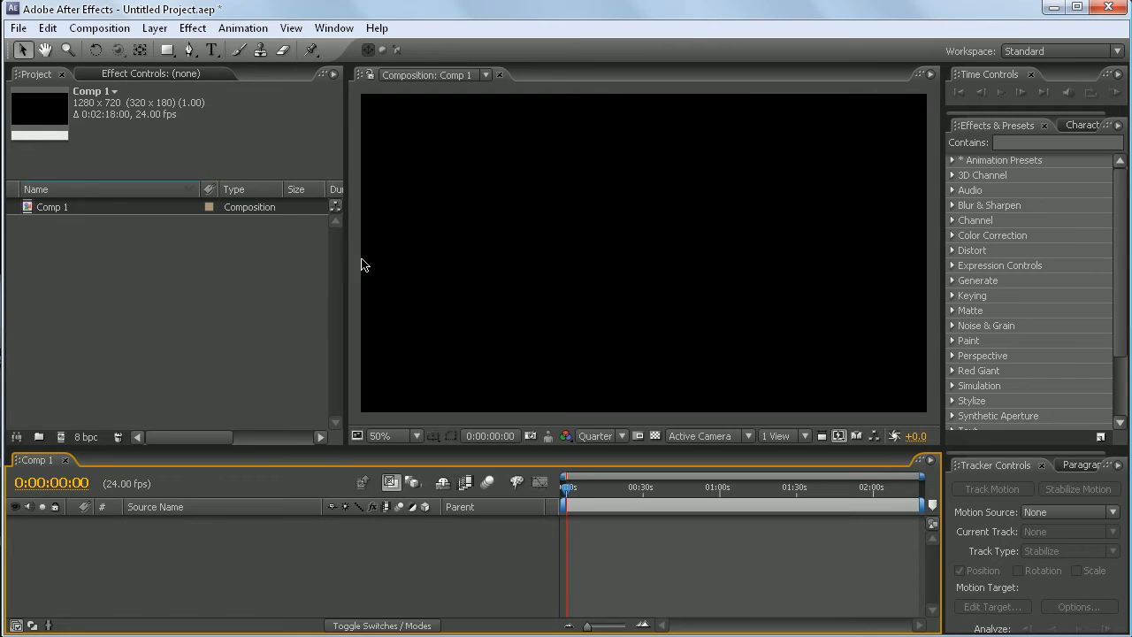
# Add a text layer reading "First" to the composition and set the preview resolution to Full
pyautogui.click(211, 50)
pyautogui.click(448, 297)
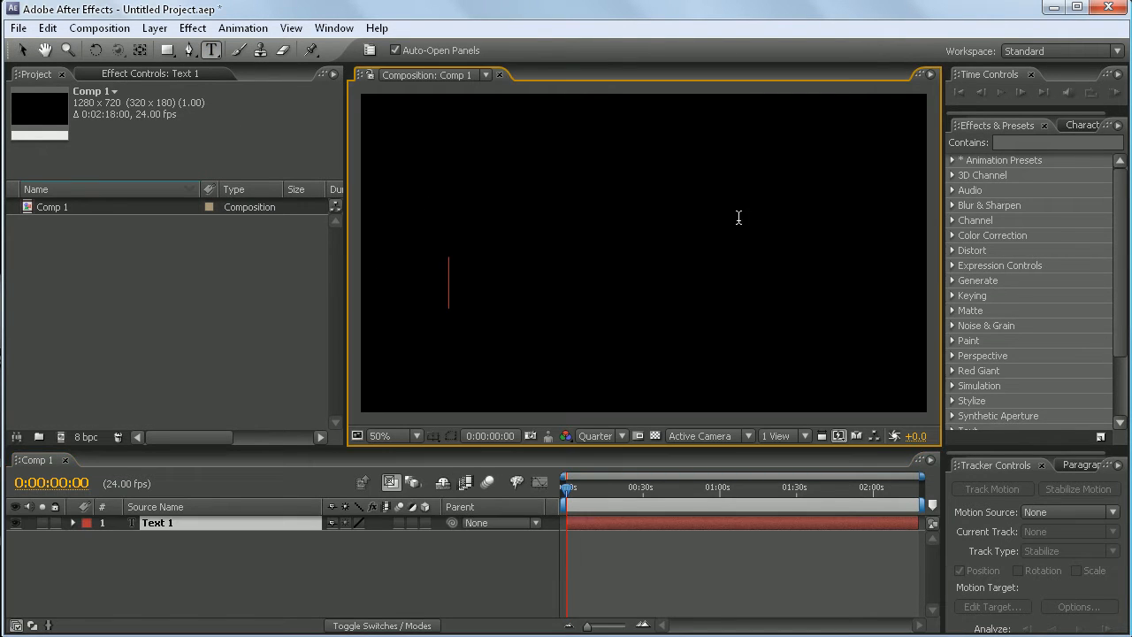
pyautogui.write('First')
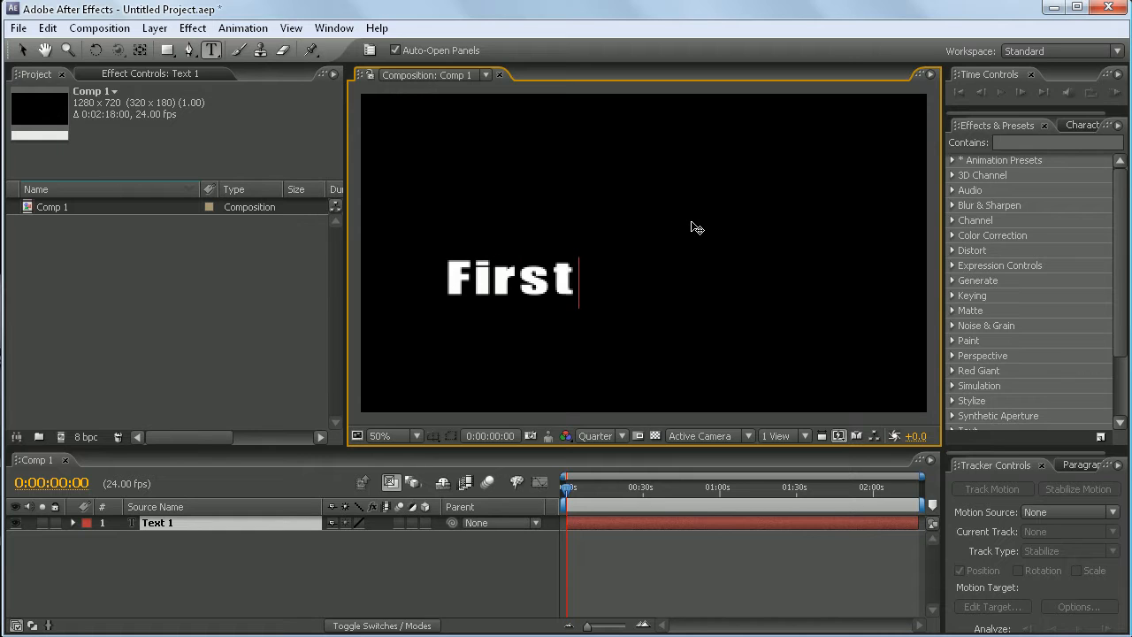
pyautogui.click(610, 435)
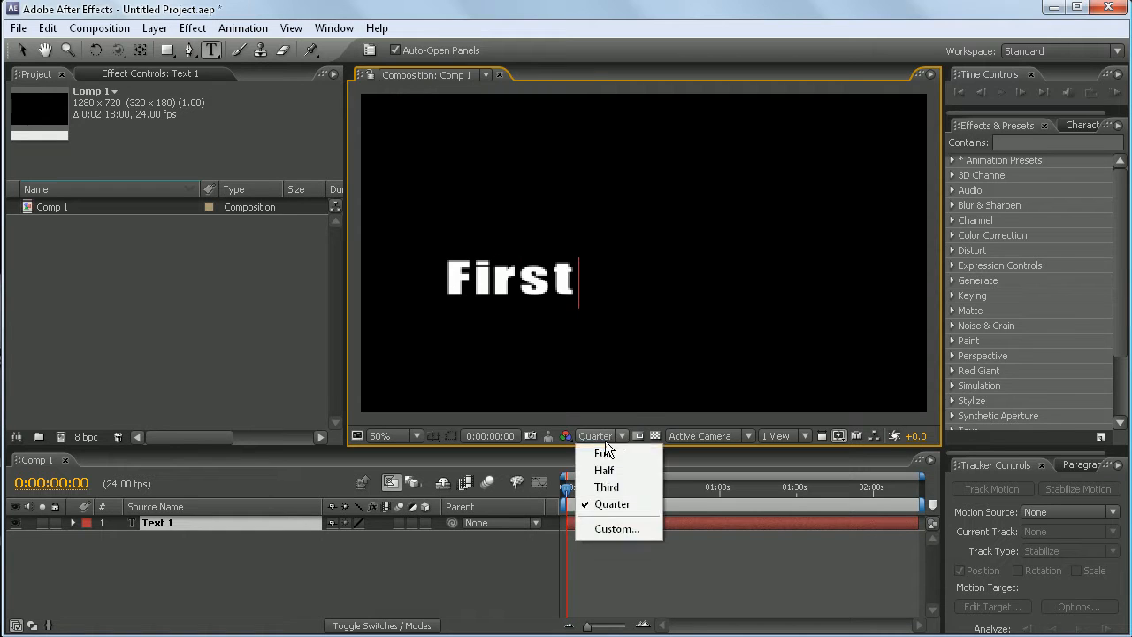
pyautogui.click(610, 453)
# Add a separate text layer reading "Second" just above the word "First"
pyautogui.click(100, 104)
pyautogui.click(472, 161)
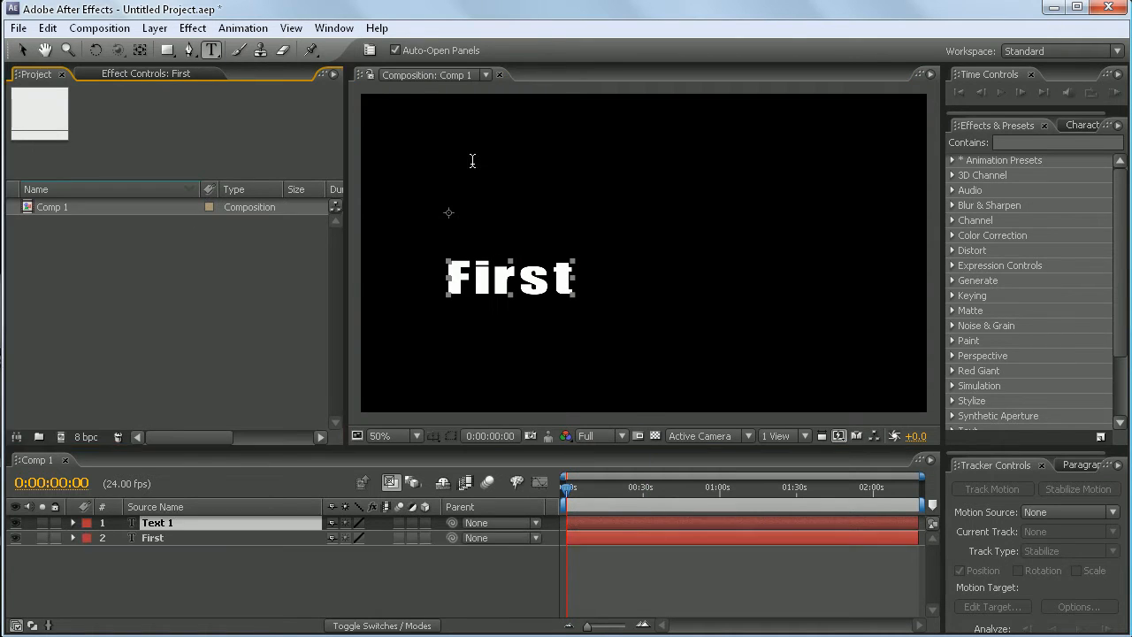
pyautogui.write('Second')
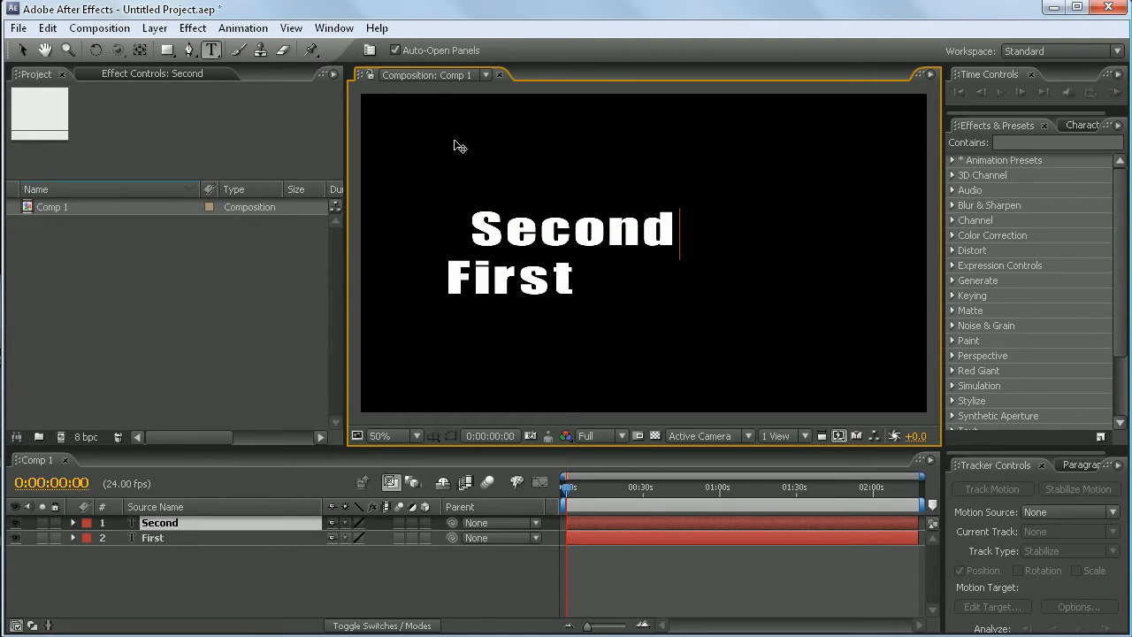
pyautogui.click(226, 584)
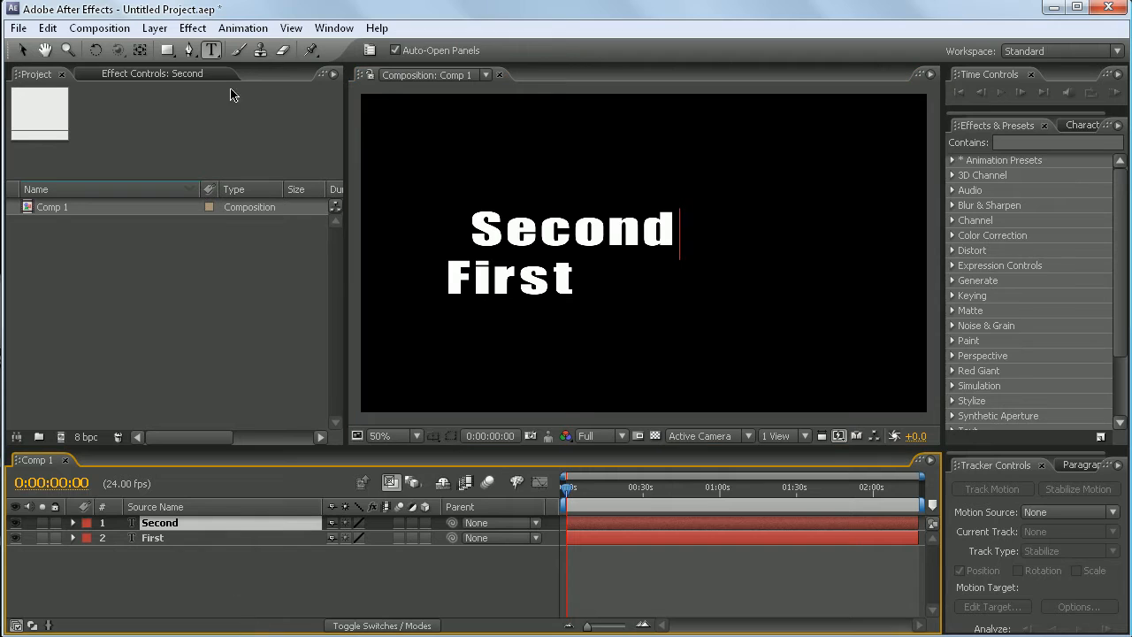
pyautogui.click(693, 228)
pyautogui.moveTo(673, 227); pyautogui.dragTo(697, 239)
pyautogui.click(461, 590)
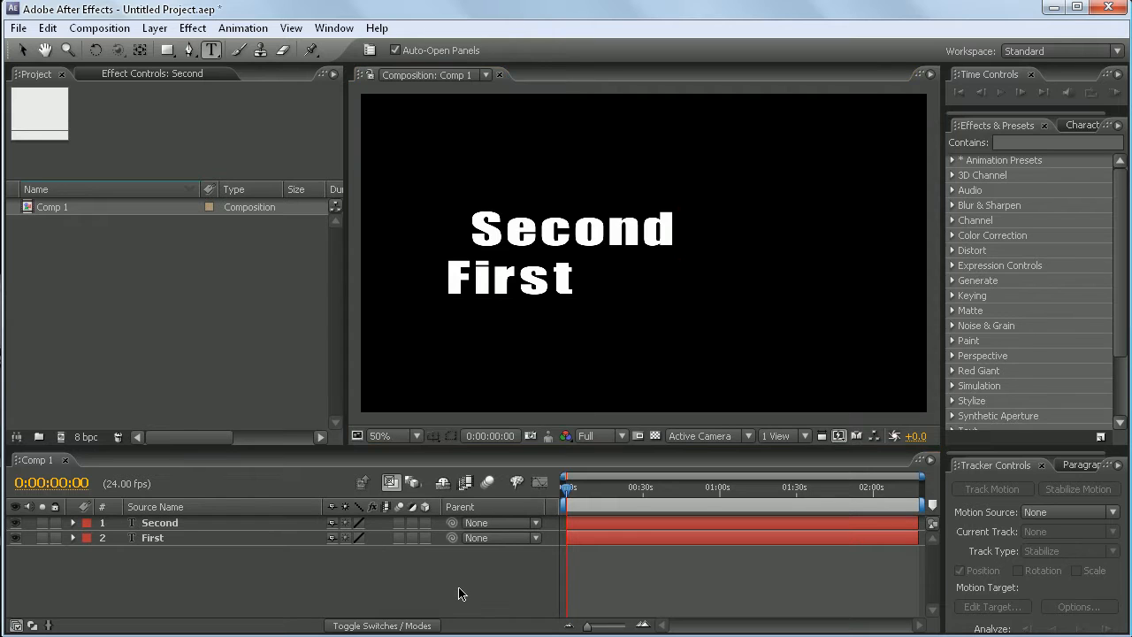
# Add another separate text layer reading "Third" above the word "Second"
pyautogui.click(511, 134)
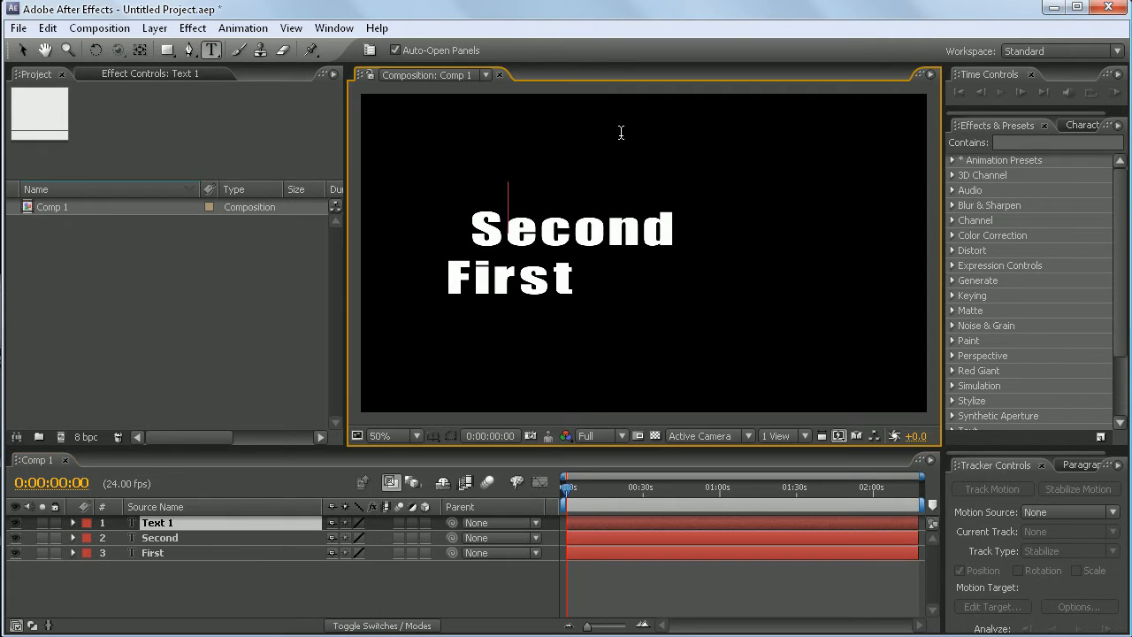
pyautogui.write('Third')
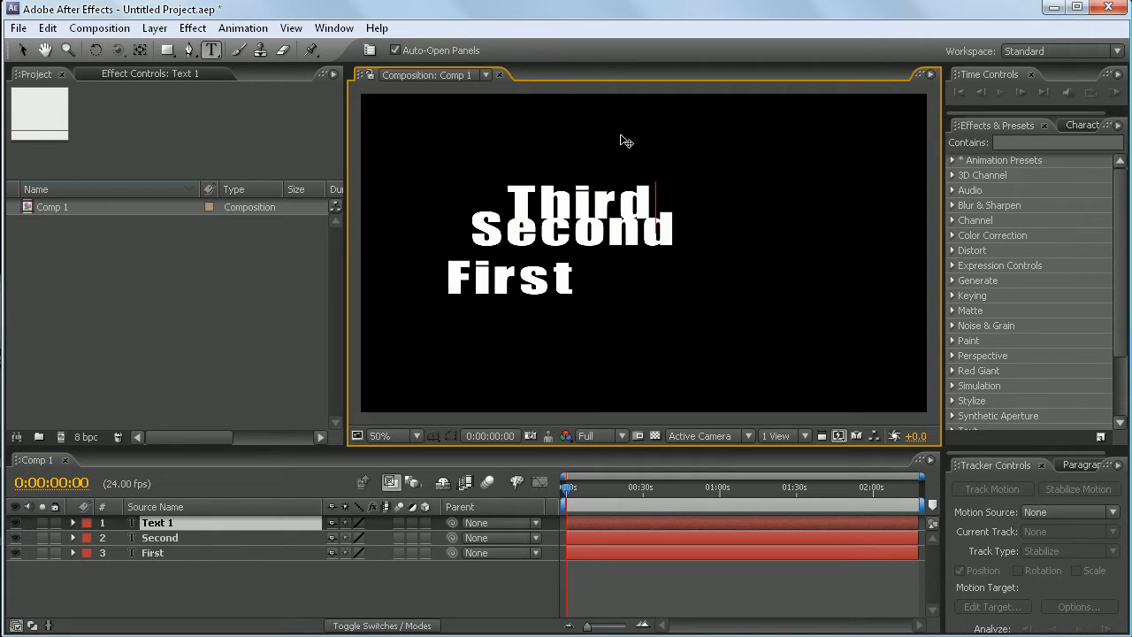
pyautogui.click(423, 587)
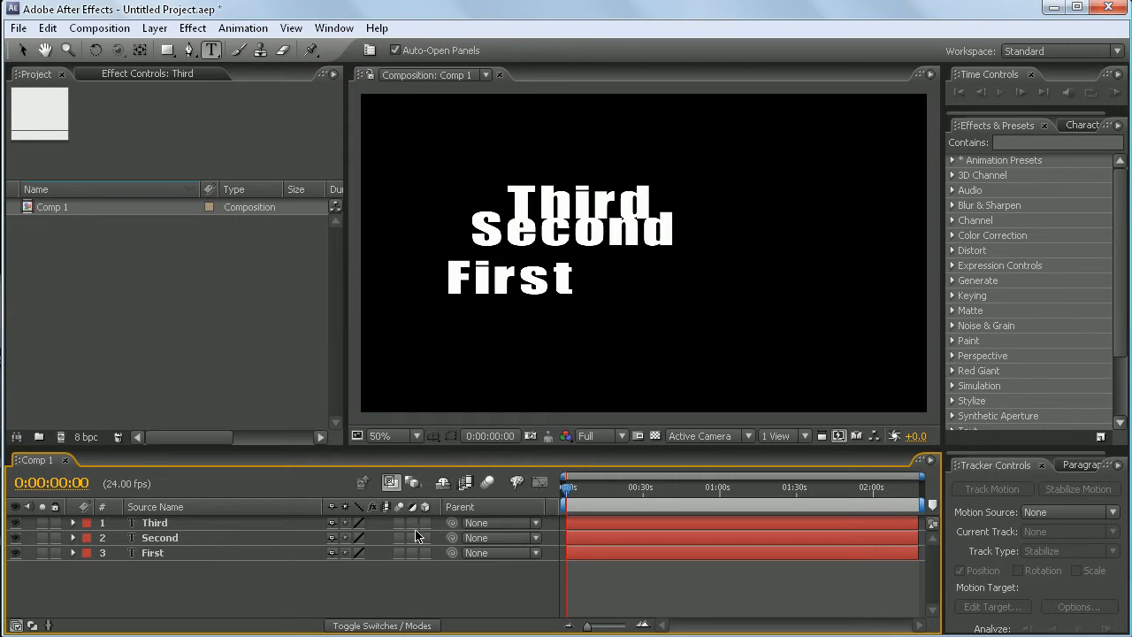
# Make all three text layers 3D and stack them vertically with "Third" above "Second" and "First" lowest
pyautogui.moveTo(428, 521); pyautogui.dragTo(426, 567)
pyautogui.press('v')
pyautogui.moveTo(501, 276); pyautogui.dragTo(531, 295)
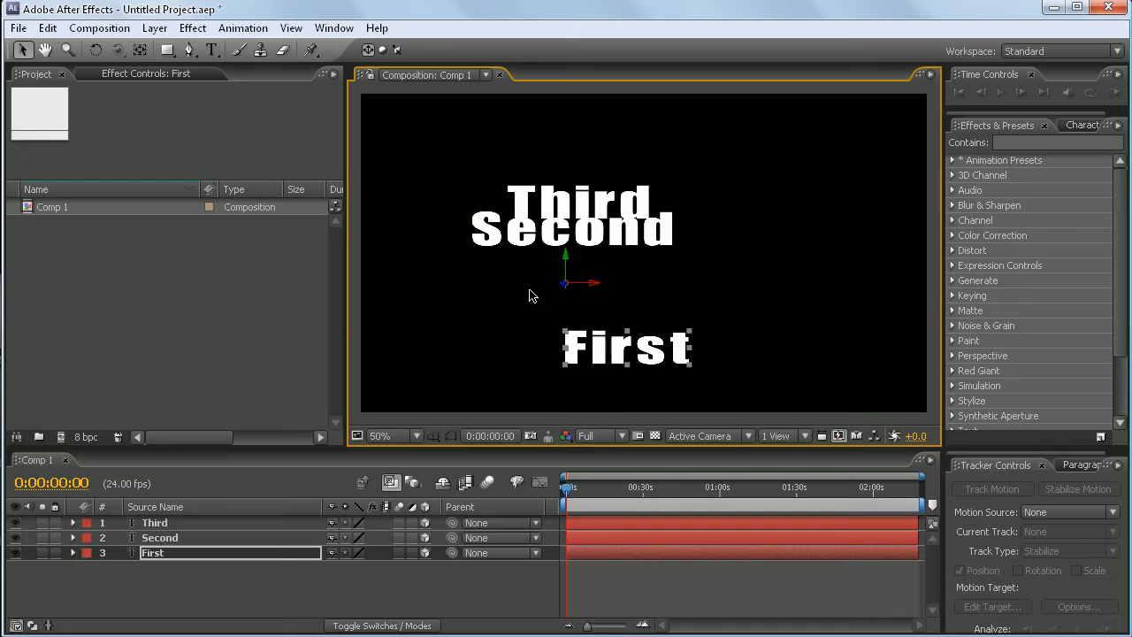
pyautogui.moveTo(634, 354); pyautogui.dragTo(630, 355)
pyautogui.moveTo(601, 233); pyautogui.dragTo(654, 270)
pyautogui.moveTo(610, 214); pyautogui.dragTo(650, 207)
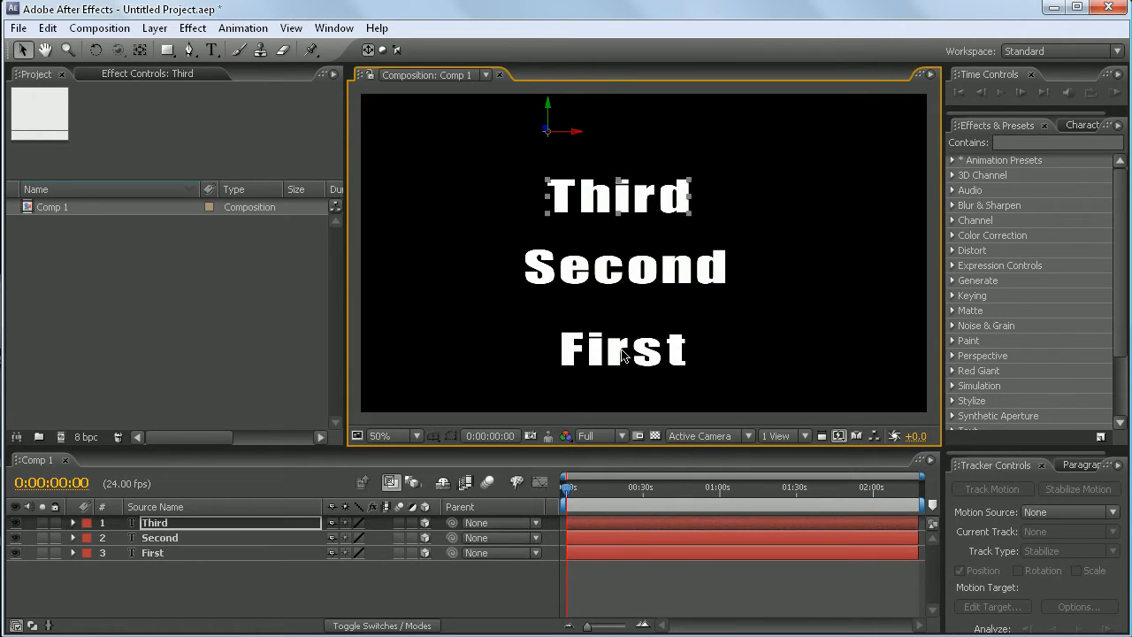
# Bring "First" closer in depth, and push "Second" back and over the left edge of the frame
pyautogui.click(573, 334)
pyautogui.moveTo(551, 290); pyautogui.dragTo(649, 349)
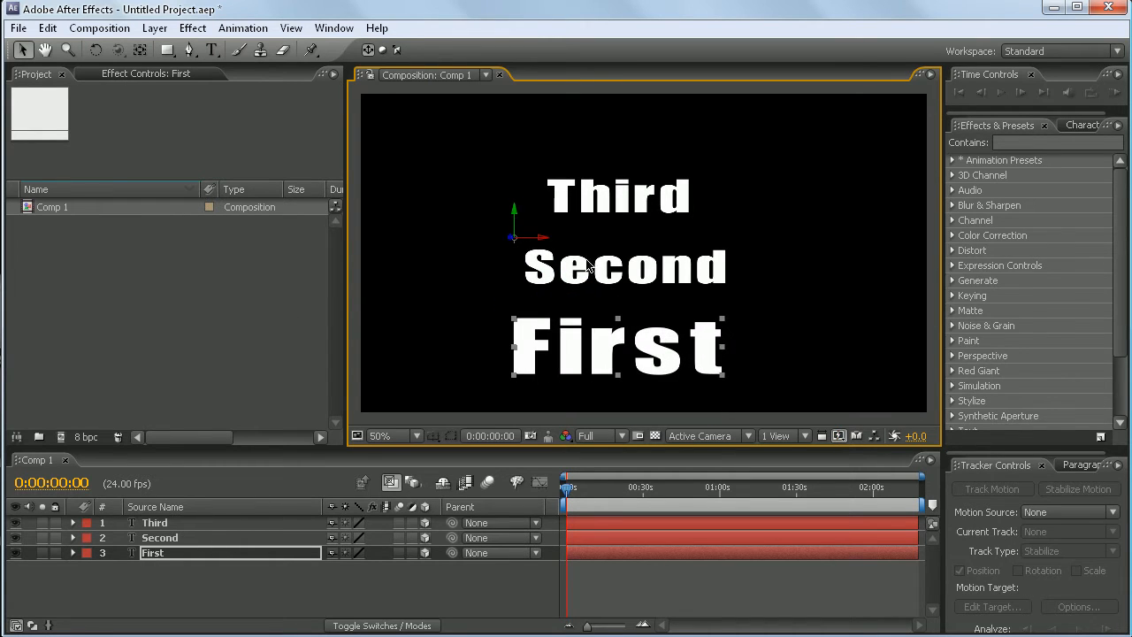
pyautogui.click(592, 265)
pyautogui.moveTo(526, 205); pyautogui.dragTo(359, 225)
# Push "Third" far back in depth and shift it to the right side of the frame
pyautogui.click(624, 205)
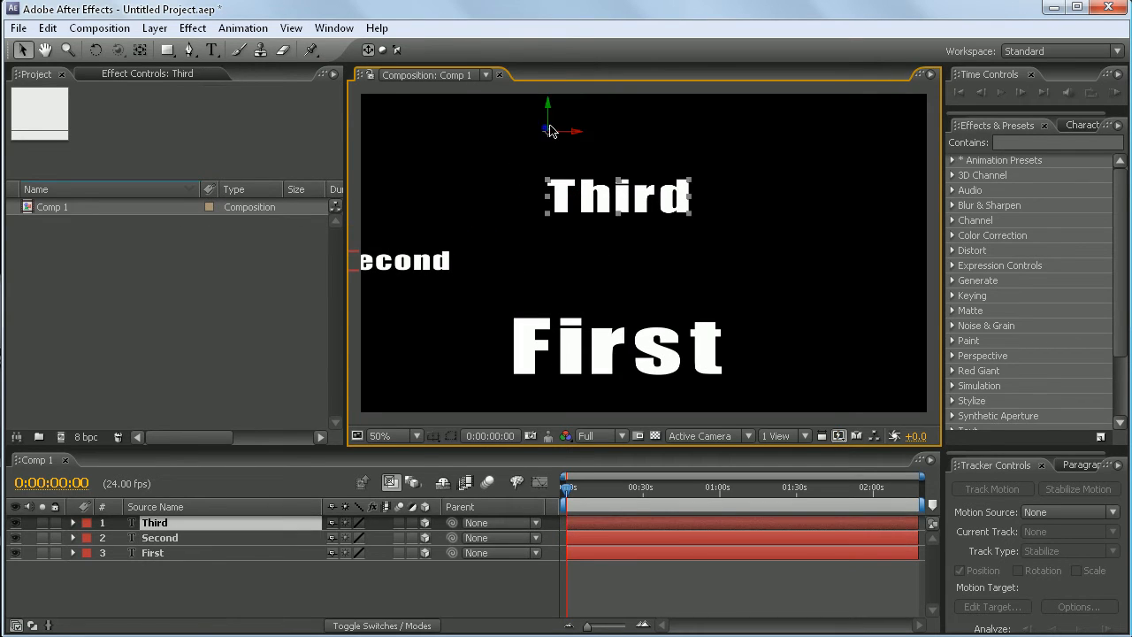
pyautogui.moveTo(550, 135); pyautogui.dragTo(650, 199)
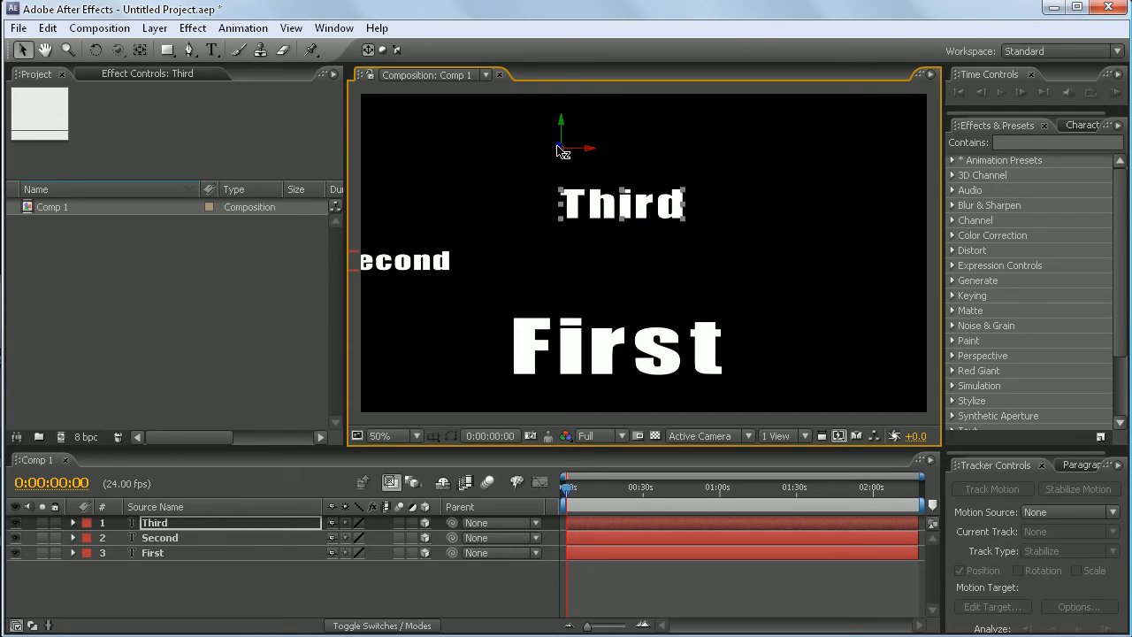
pyautogui.moveTo(560, 148); pyautogui.dragTo(705, 214)
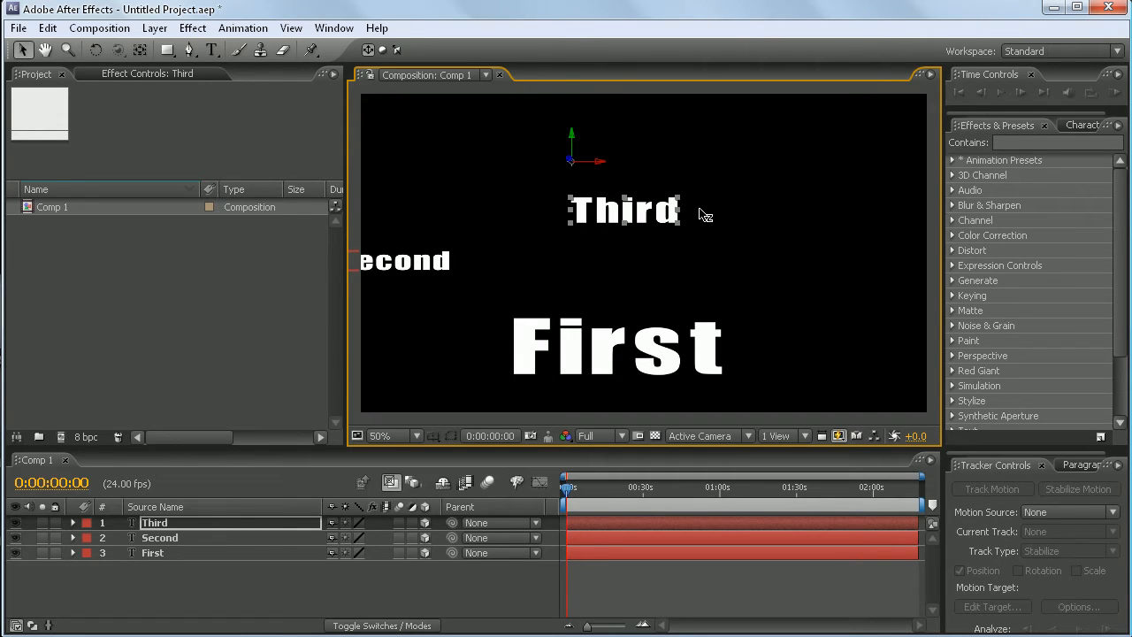
pyautogui.moveTo(570, 161); pyautogui.dragTo(787, 60)
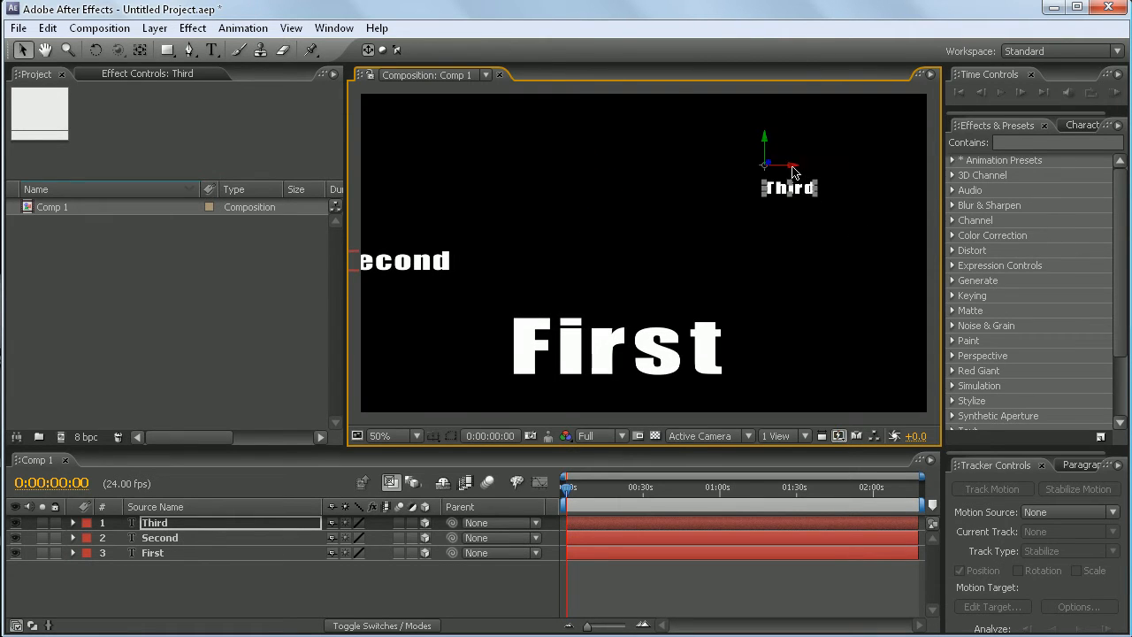
pyautogui.moveTo(792, 167); pyautogui.dragTo(991, 166)
# Move "First" up and to the right, and move "Second" up and mostly outside the frame's upper-left corner
pyautogui.click(619, 336)
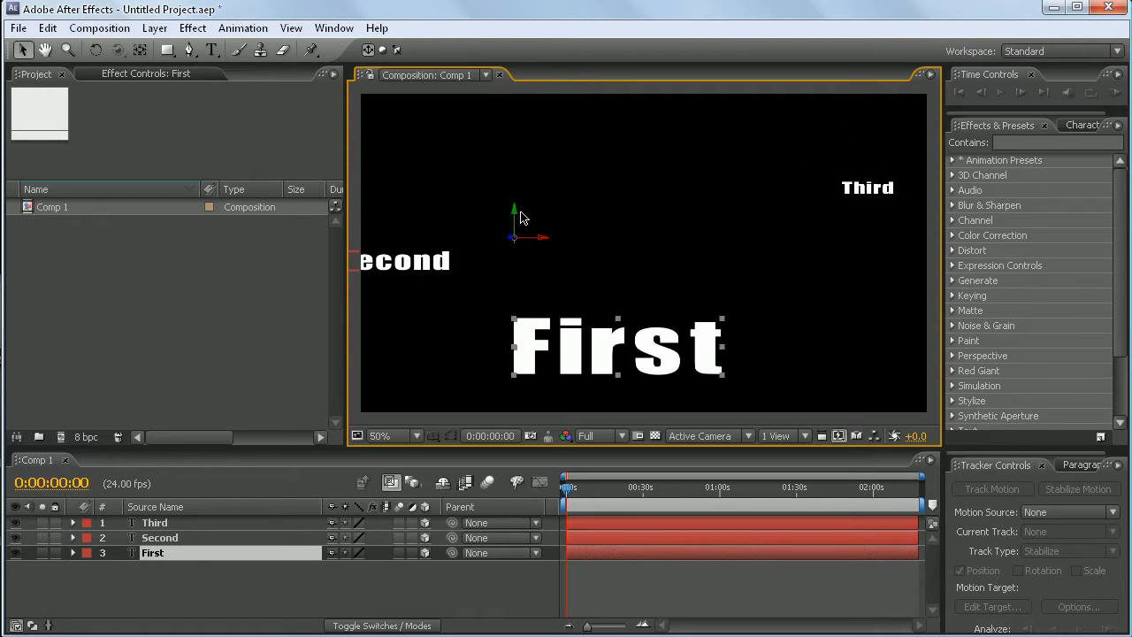
pyautogui.moveTo(521, 217); pyautogui.dragTo(607, 151)
pyautogui.click(384, 263)
pyautogui.press(',')
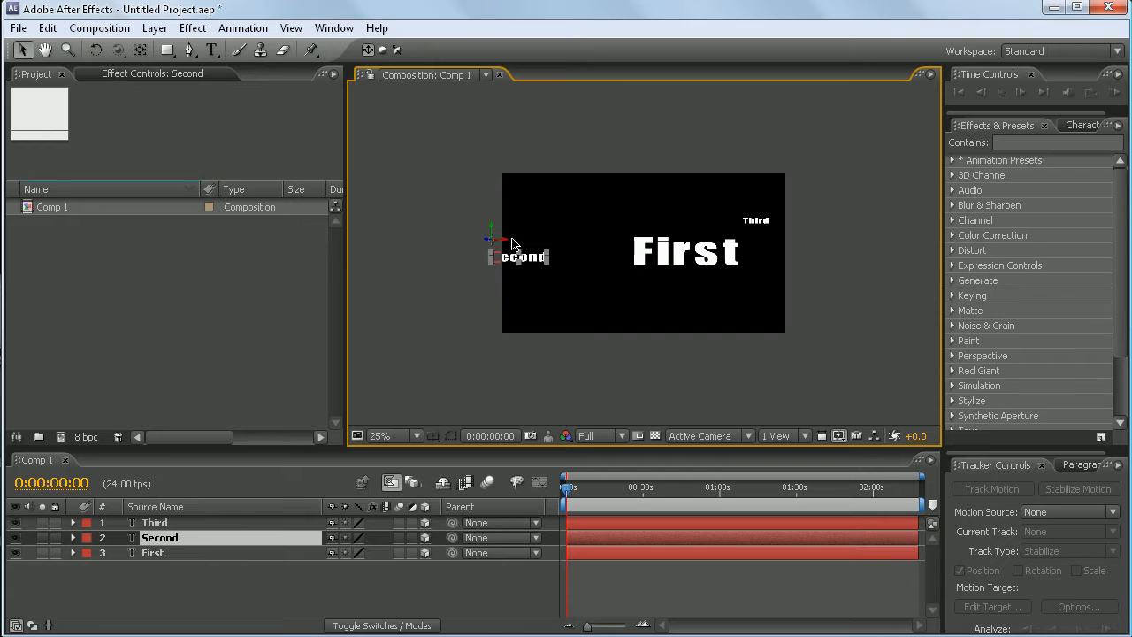
pyautogui.moveTo(509, 246); pyautogui.dragTo(466, 105)
# Move "Third" outside the frame's upper-right corner and shift "First" back towards the center
pyautogui.moveTo(757, 228); pyautogui.dragTo(741, 93)
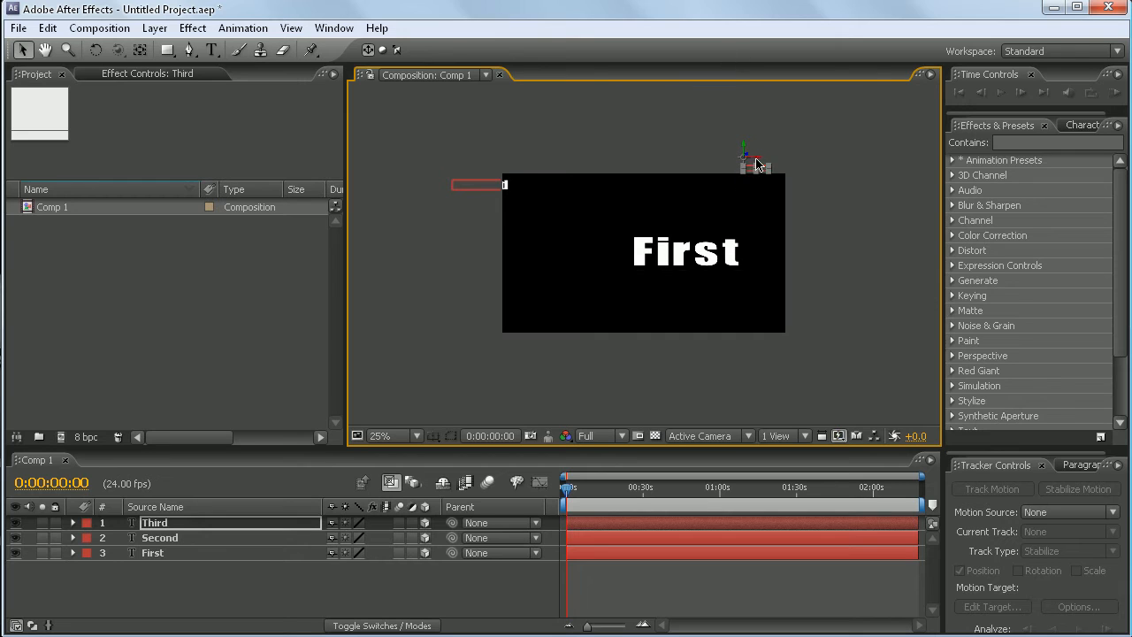
pyautogui.moveTo(757, 161); pyautogui.dragTo(878, 168)
pyautogui.scroll(1, 730, 218)
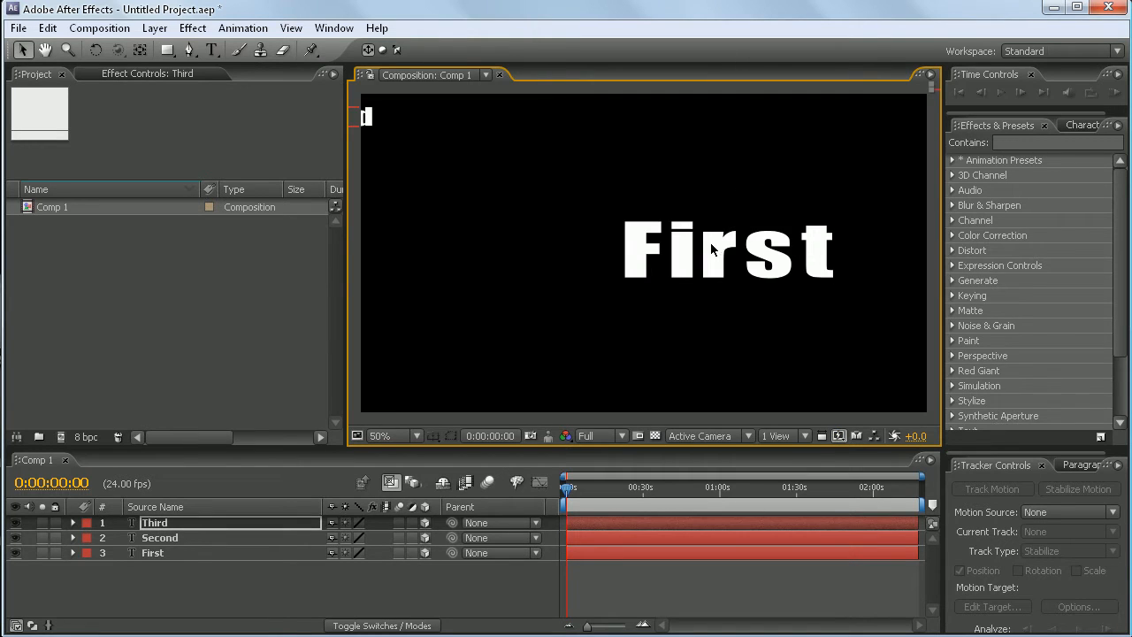
pyautogui.moveTo(710, 250); pyautogui.dragTo(663, 270)
# Move "Second" farther left so that it lies completely outside the frame
pyautogui.scroll(-1, 366, 127)
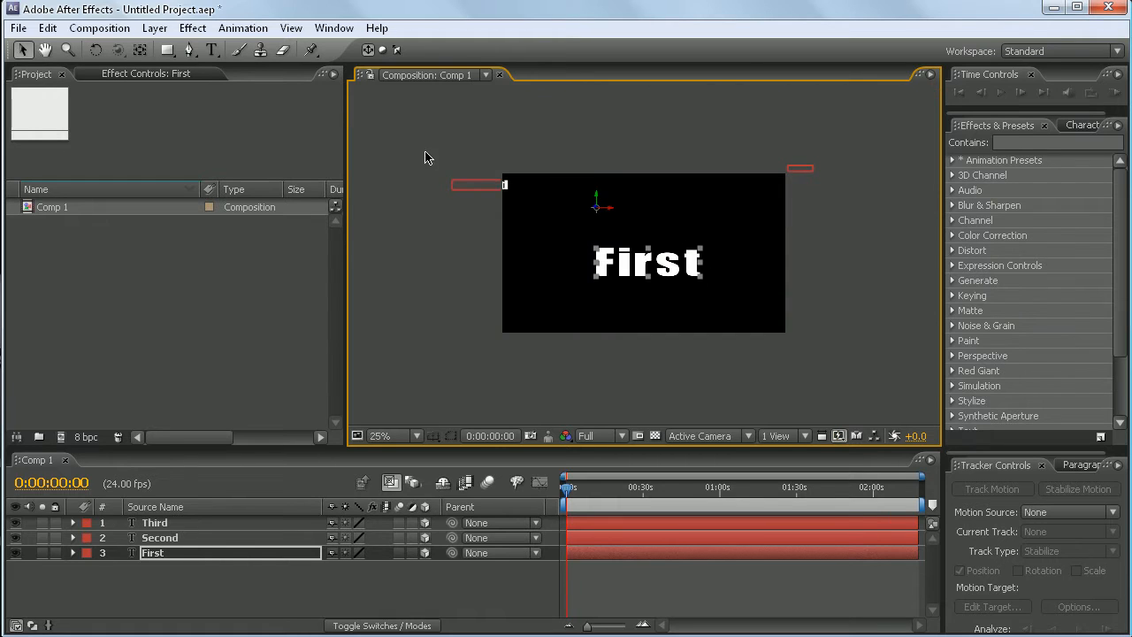
pyautogui.click(486, 186)
pyautogui.click(464, 174)
pyautogui.click(475, 184)
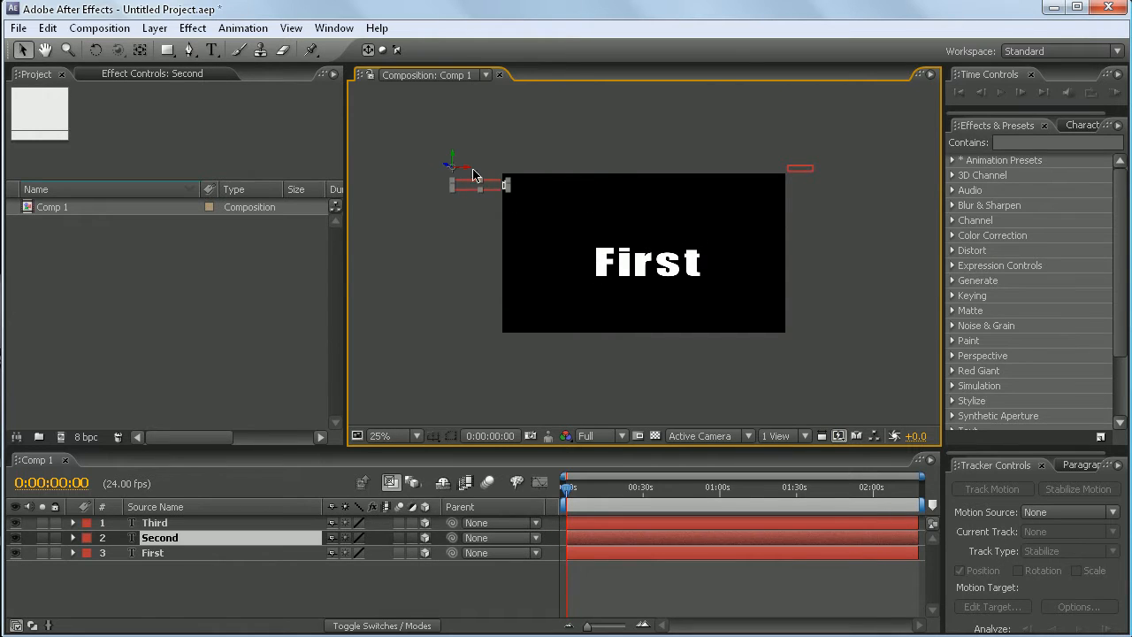
pyautogui.click(428, 172)
pyautogui.scroll(1, 661, 248)
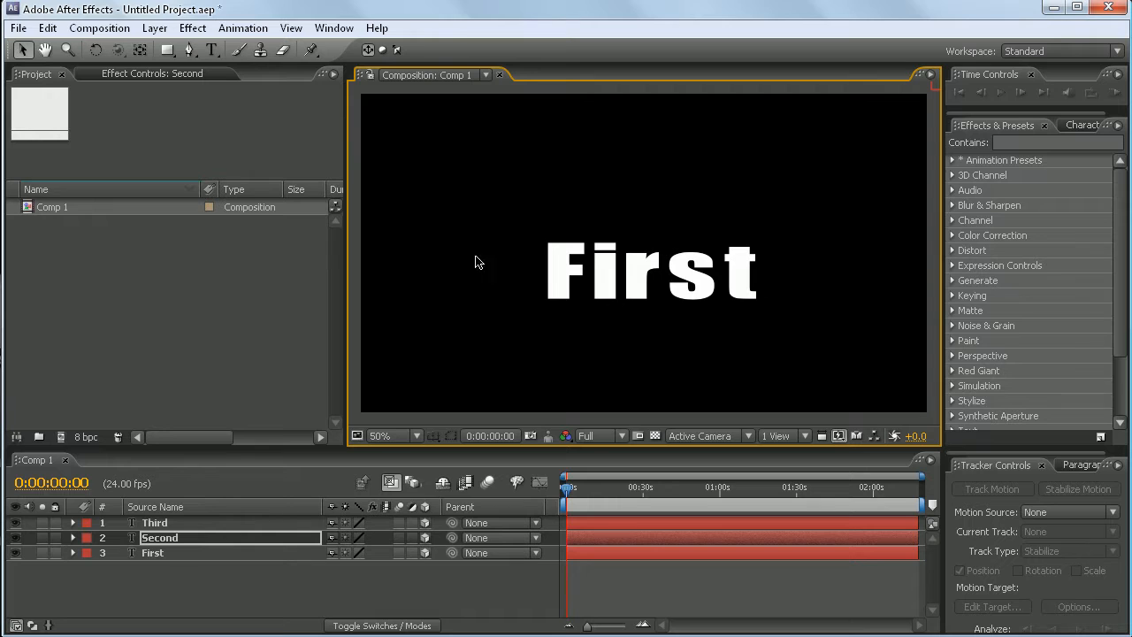
# Center "First" in the frame using the Title/Action Safe guides, and hide the guides again
pyautogui.click(553, 292)
pyautogui.click(433, 436)
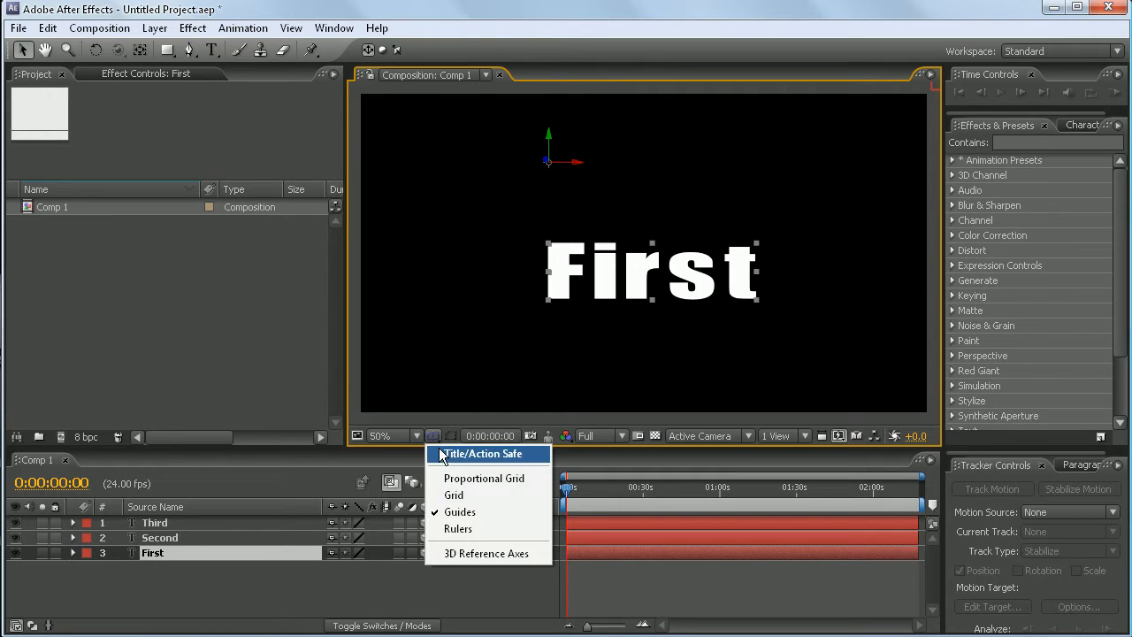
pyautogui.click(441, 454)
pyautogui.moveTo(675, 276); pyautogui.dragTo(665, 261)
pyautogui.click(490, 408)
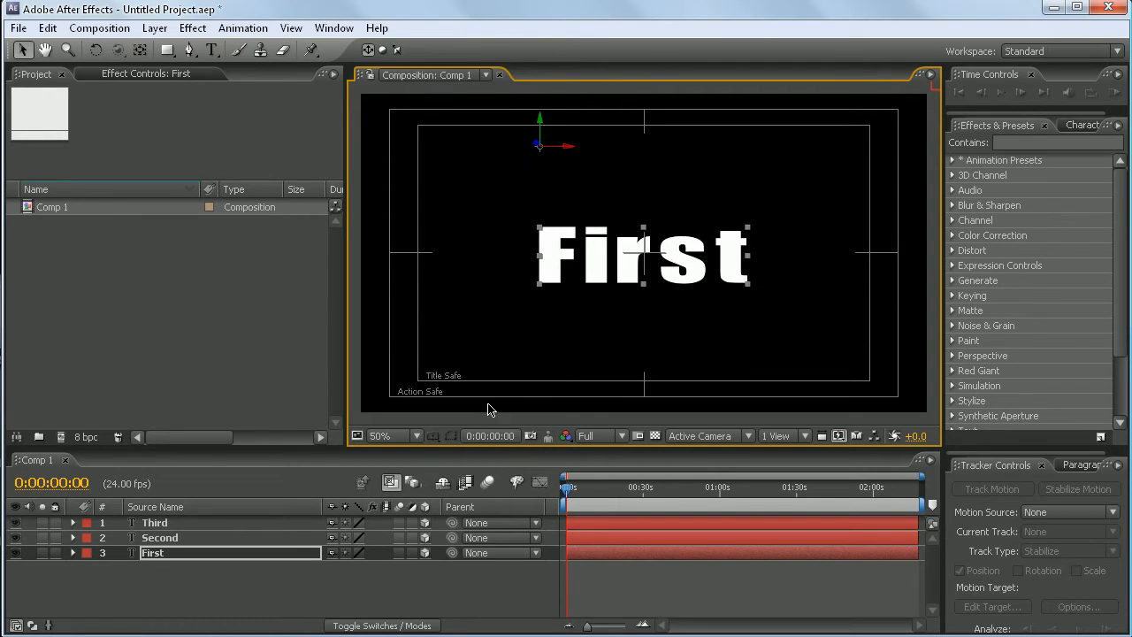
pyautogui.click(437, 441)
pyautogui.click(416, 450)
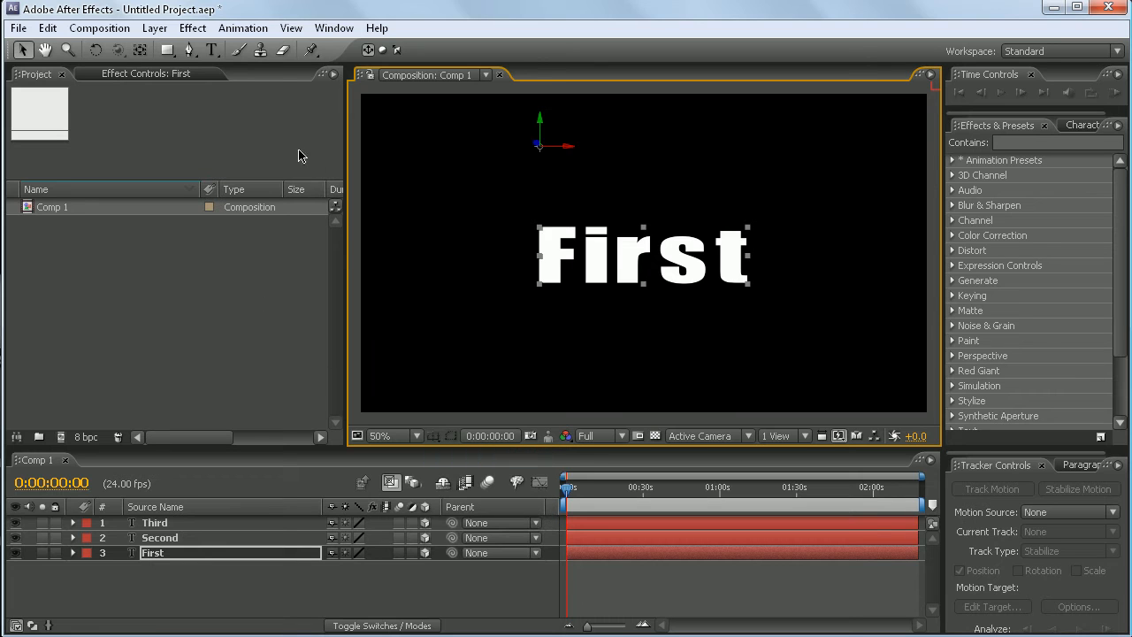
# Add a new camera layer named Camera 1 with the 35mm preset
pyautogui.click(163, 29)
pyautogui.moveTo(181, 47)
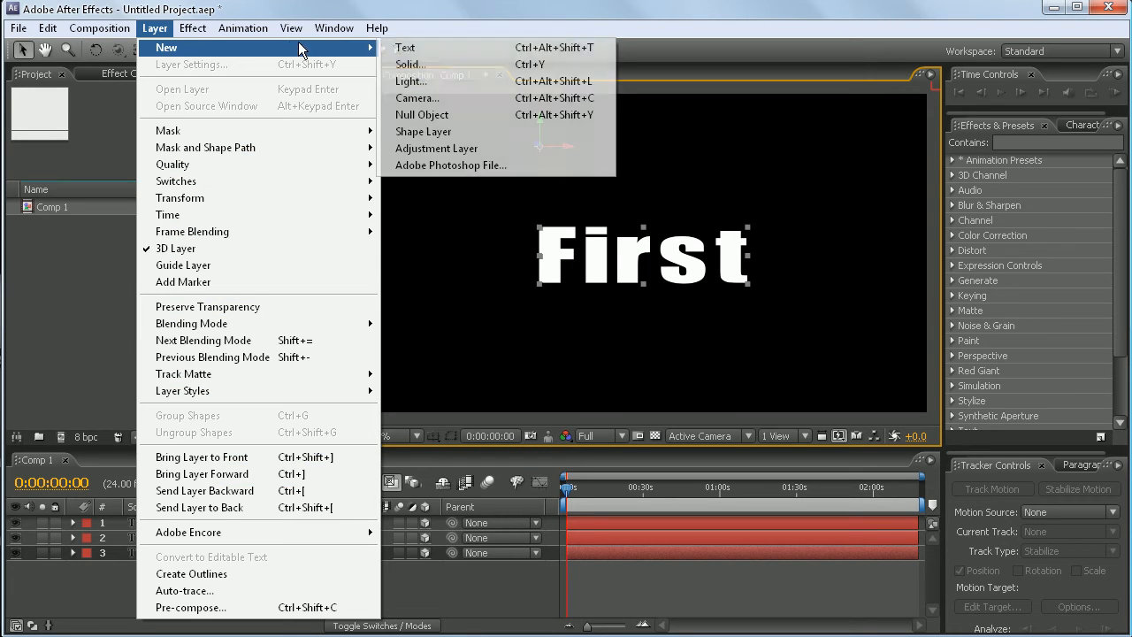
pyautogui.click(416, 97)
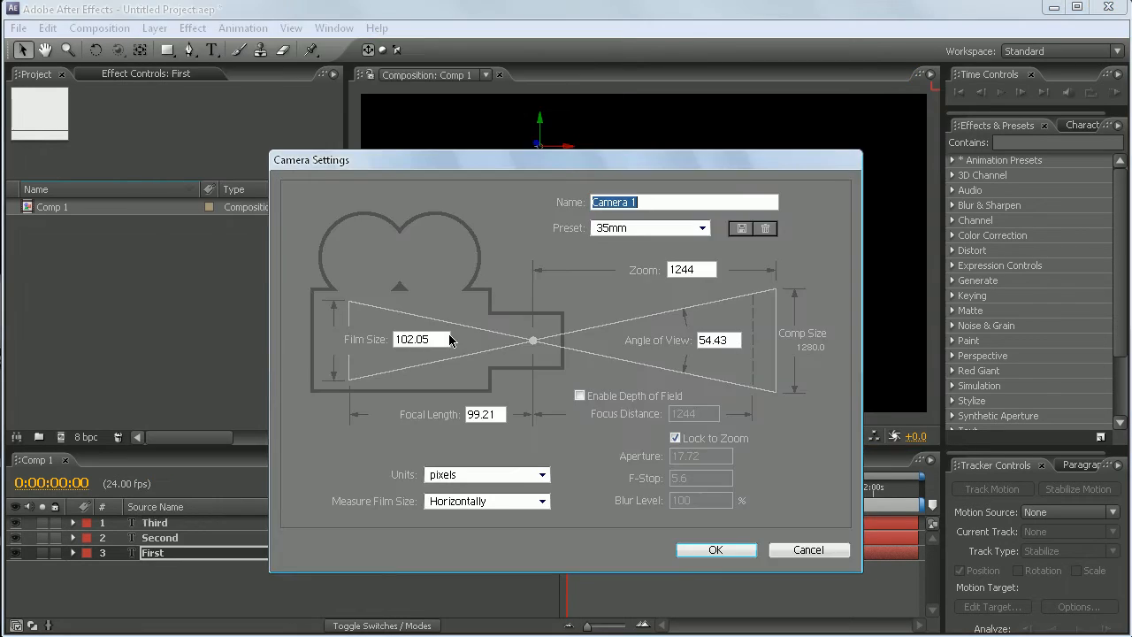
pyautogui.click(717, 550)
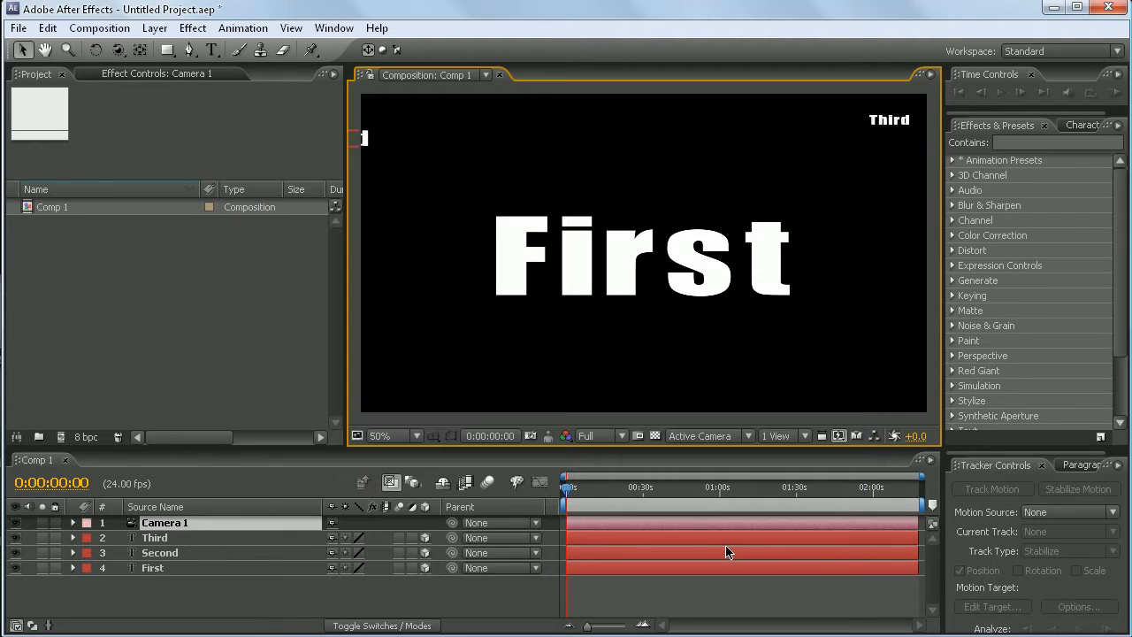
# Add a new null object layer to the composition
pyautogui.click(155, 28)
pyautogui.moveTo(266, 47)
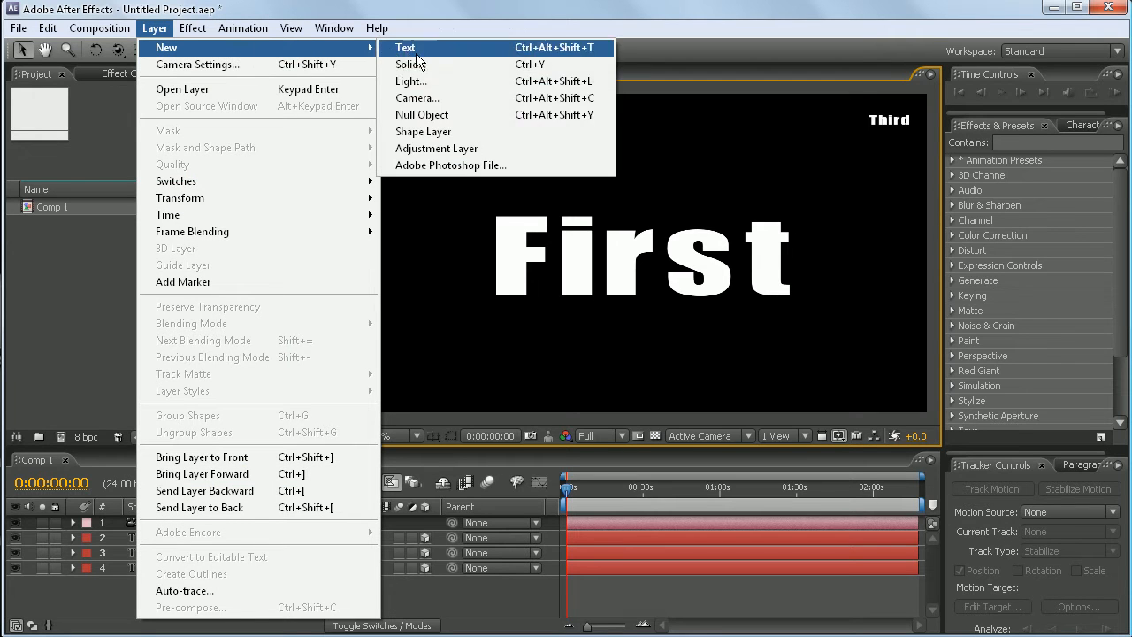
pyautogui.click(447, 113)
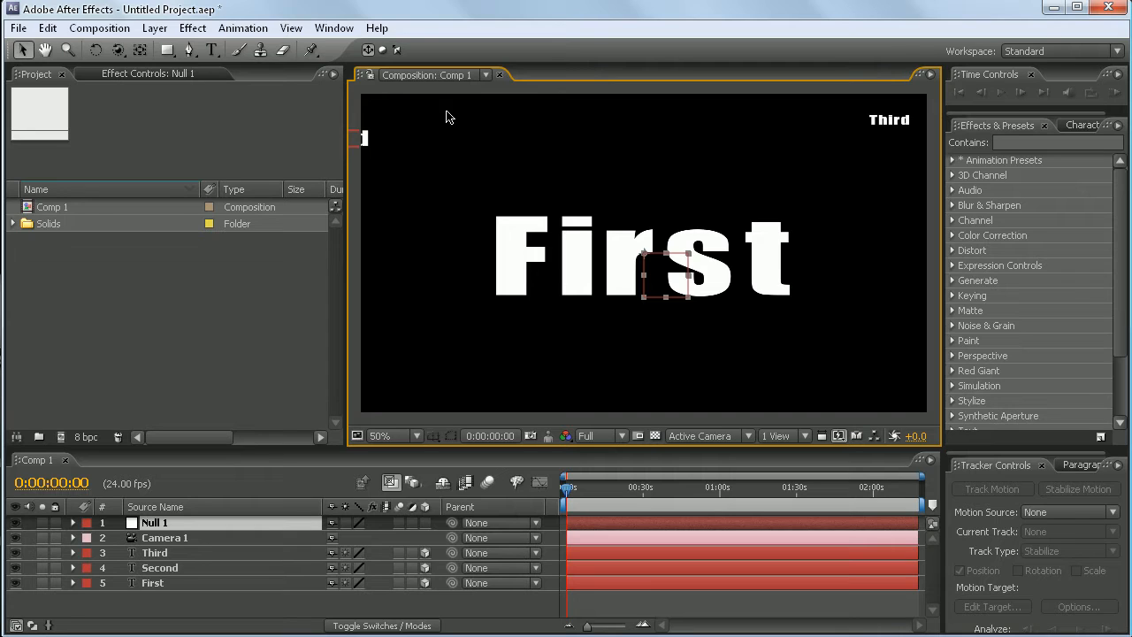
# Rename the null layer as "Camera control"
pyautogui.click(194, 528)
pyautogui.press('Return')
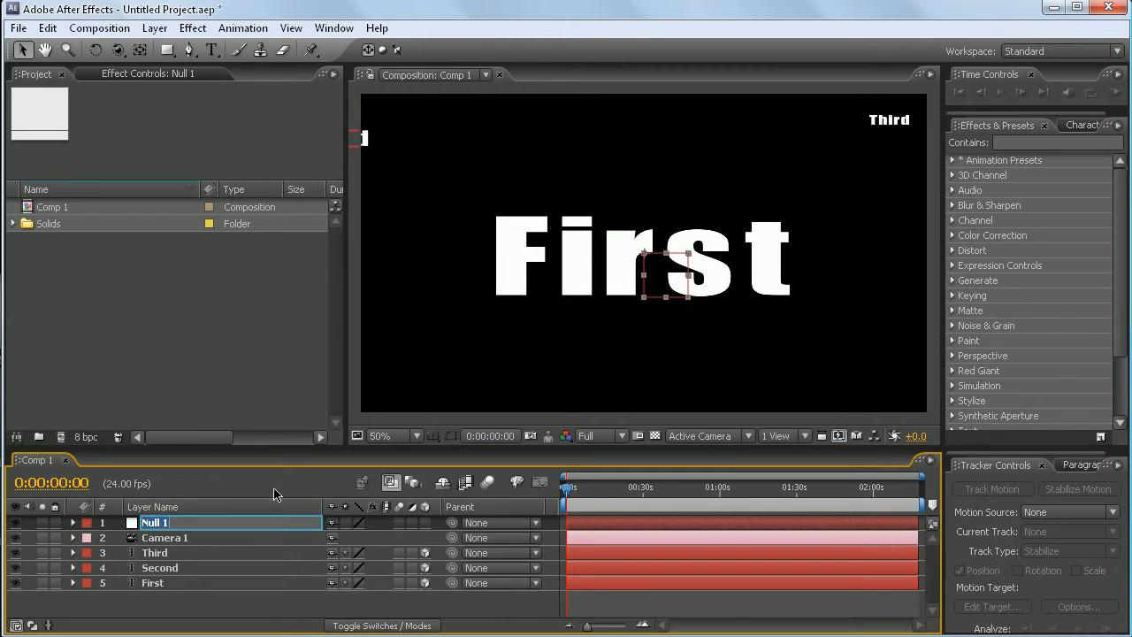
pyautogui.write('Camera control')
pyautogui.press('Return')
pyautogui.click(679, 289)
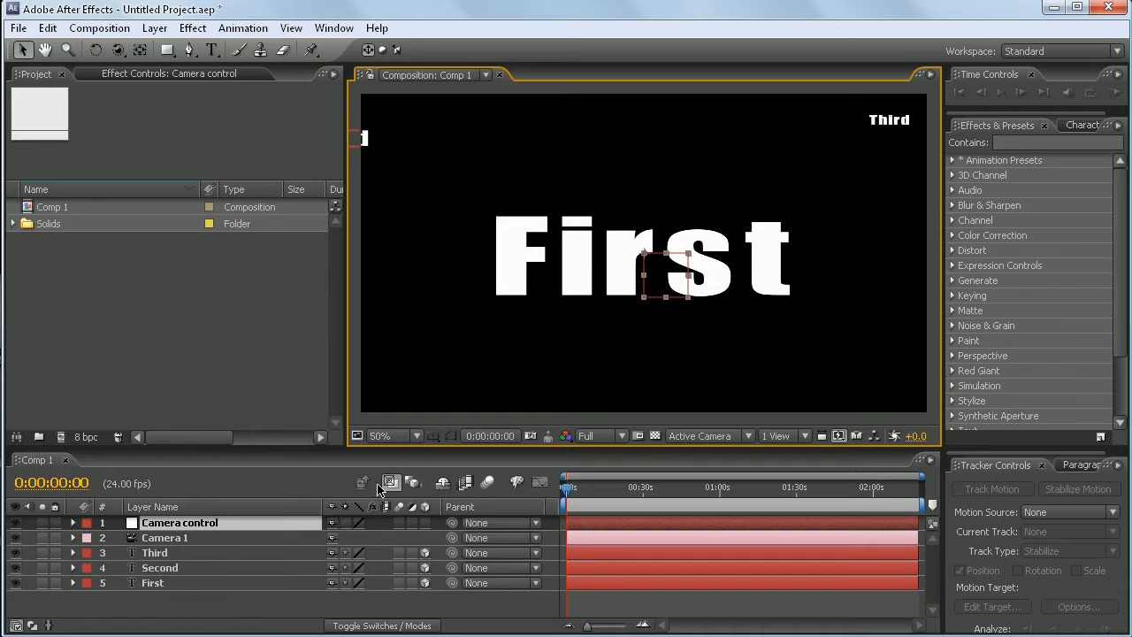
# Parent Camera 1 to the Camera control null and make the null a 3D layer
pyautogui.click(181, 538)
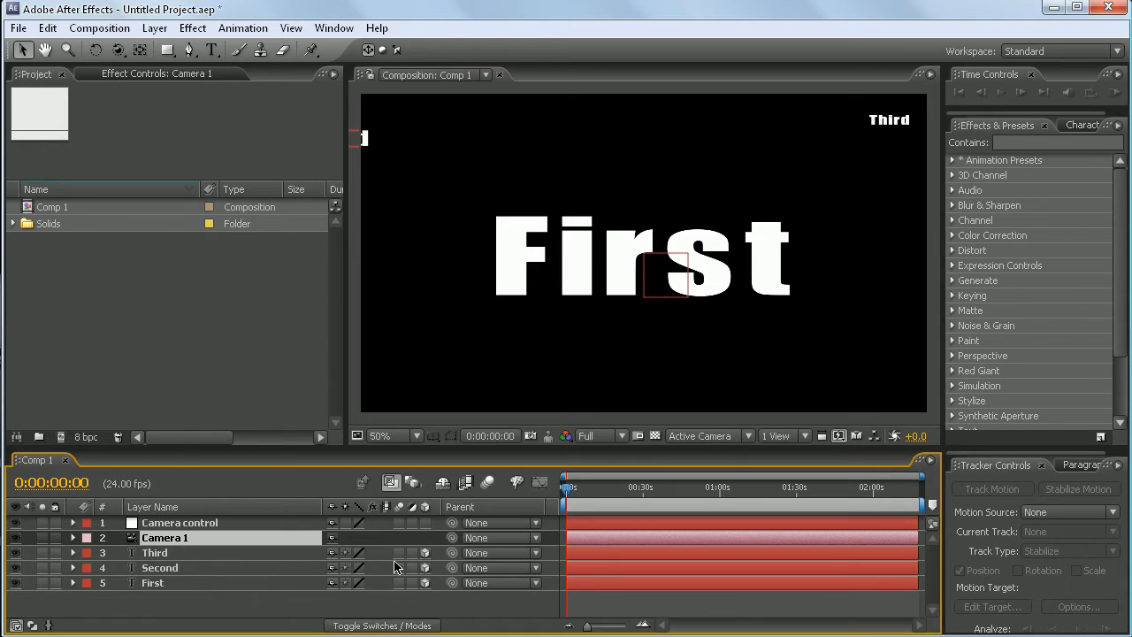
pyautogui.moveTo(452, 538); pyautogui.dragTo(220, 521)
pyautogui.click(661, 279)
pyautogui.moveTo(666, 277)
pyautogui.mouseDown()
pyautogui.moveTo(537, 222)
pyautogui.moveTo(475, 316)
pyautogui.moveTo(757, 283)
pyautogui.moveTo(681, 168)
pyautogui.moveTo(595, 298)
pyautogui.moveTo(646, 182)
pyautogui.moveTo(672, 197)
pyautogui.moveTo(651, 254)
pyautogui.moveTo(663, 281)
pyautogui.mouseUp()
pyautogui.click(424, 522)
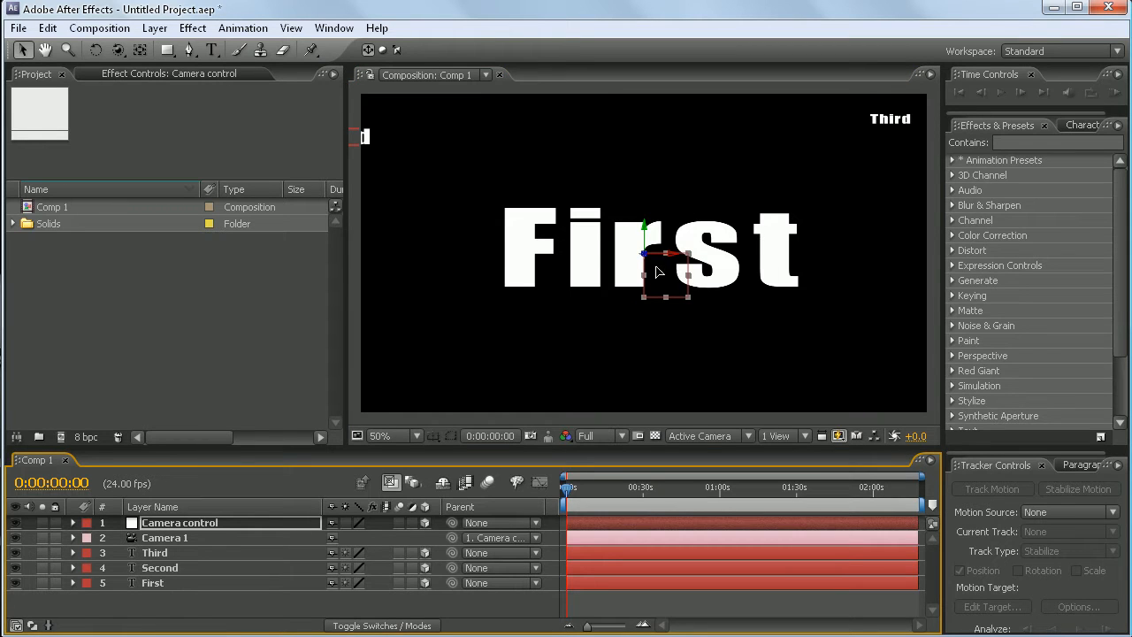
# Move Camera control so "First" leaves the frame, and keyframe its Position at 324, 672, 0 at 0 seconds
pyautogui.moveTo(657, 267); pyautogui.dragTo(534, 404)
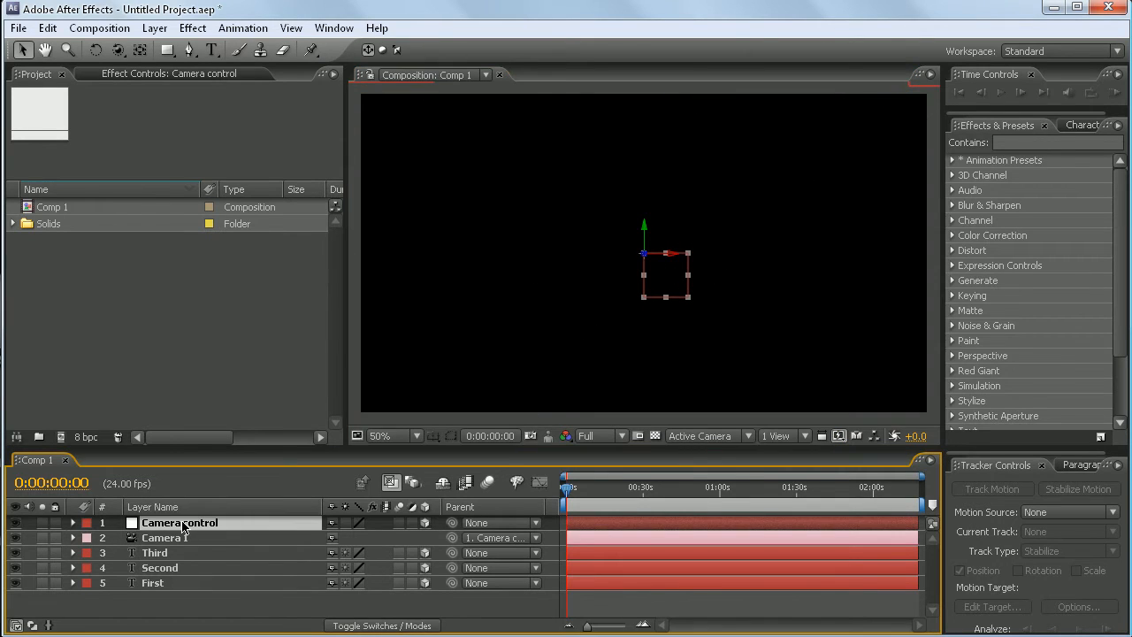
pyautogui.press('p')
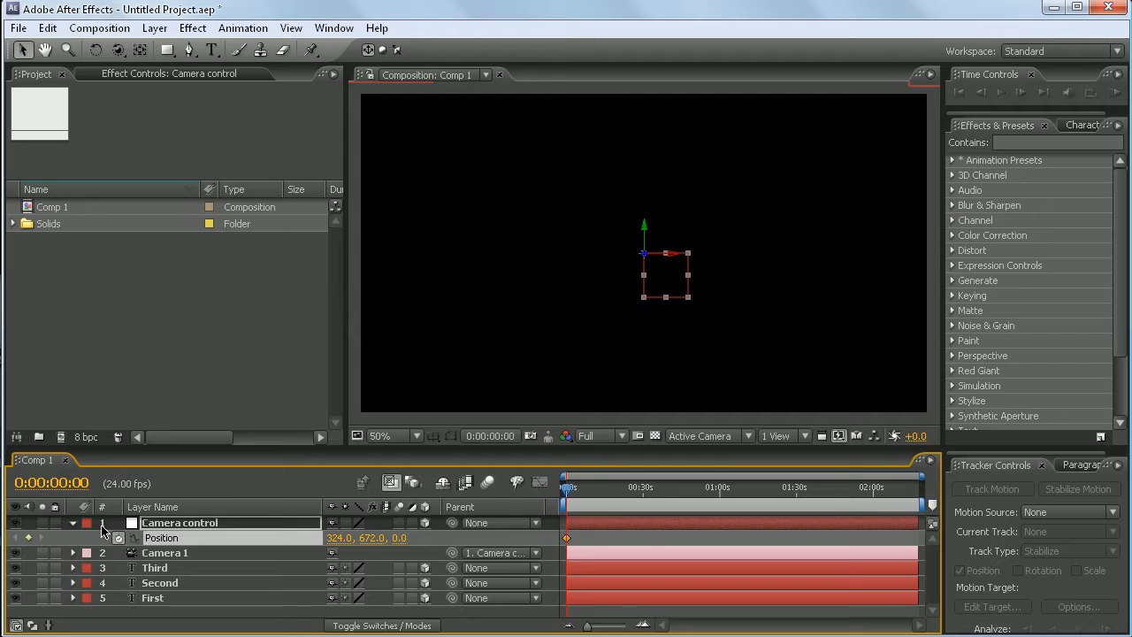
# Keyframe Camera control's Position at 646, 378, 0 at 1 second, and hold it with another keyframe at 2 seconds
pyautogui.moveTo(587, 628); pyautogui.dragTo(624, 627)
pyautogui.moveTo(566, 492); pyautogui.dragTo(617, 493)
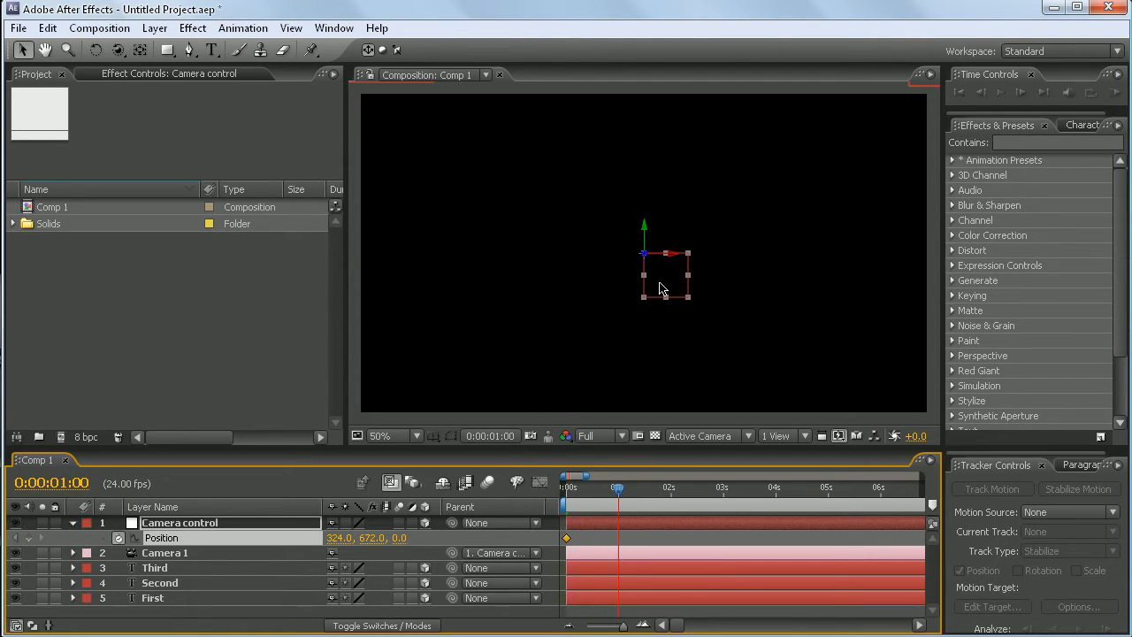
pyautogui.moveTo(663, 286); pyautogui.dragTo(802, 157)
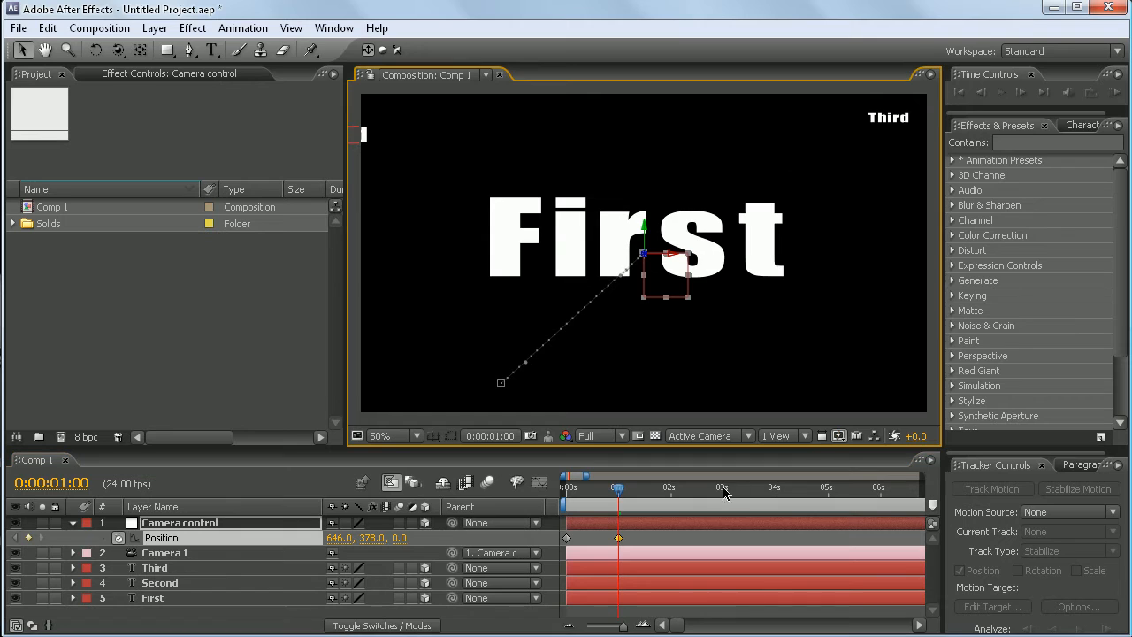
pyautogui.moveTo(619, 488); pyautogui.dragTo(669, 488)
pyautogui.click(29, 539)
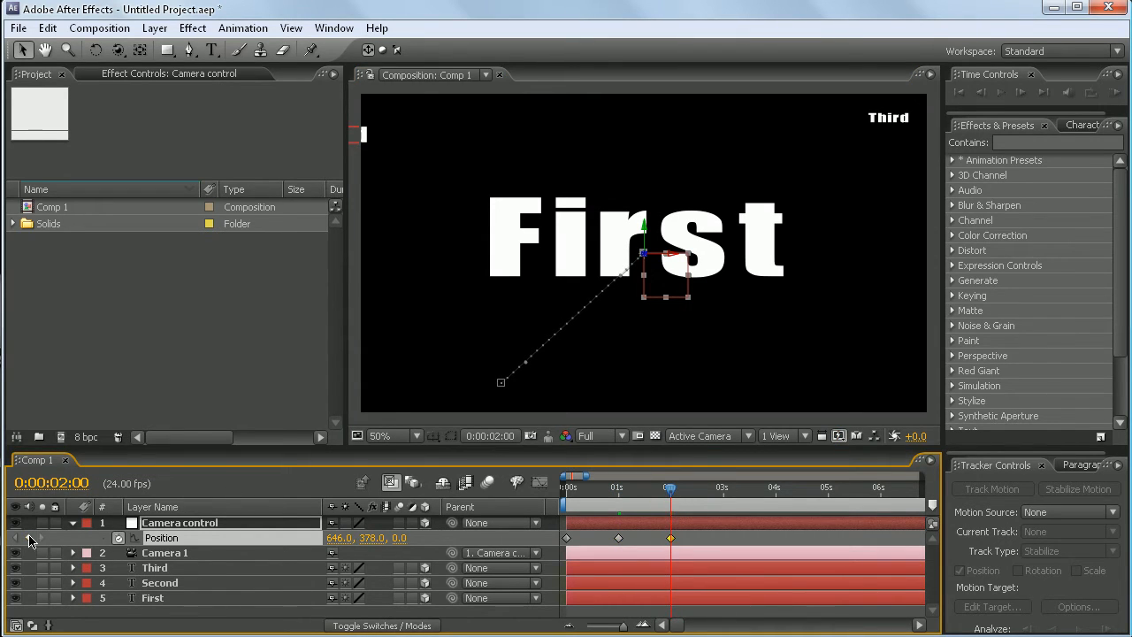
# Move the "Second" text layer right so that it lies fully inside the frame, above "First"
pyautogui.press(',')
pyautogui.click(488, 199)
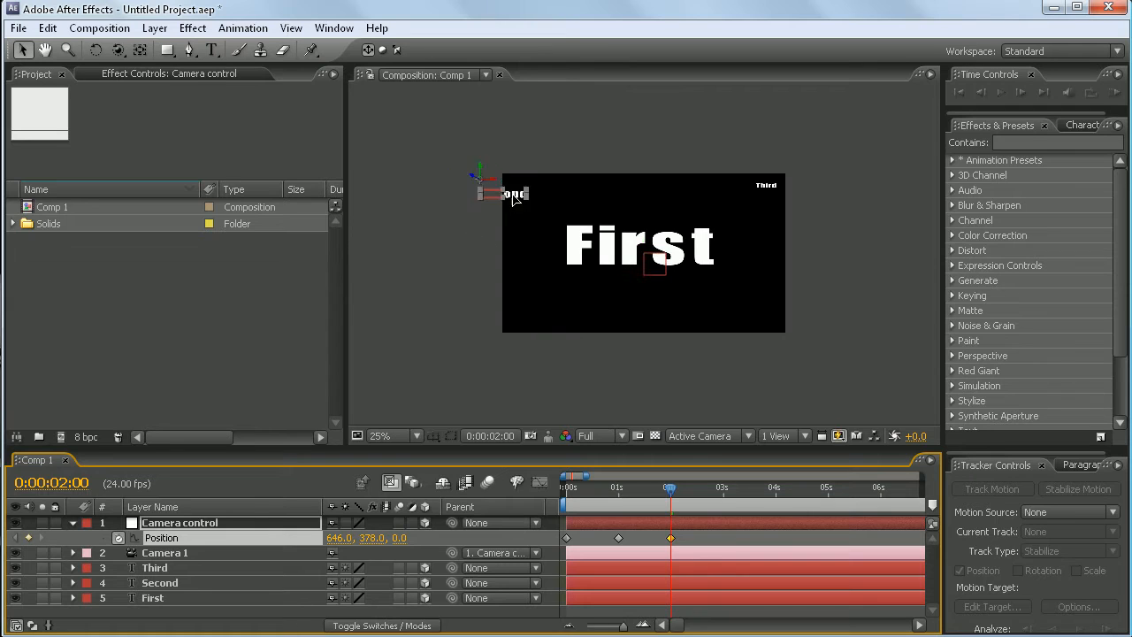
pyautogui.press('.')
pyautogui.moveTo(485, 154); pyautogui.dragTo(507, 172)
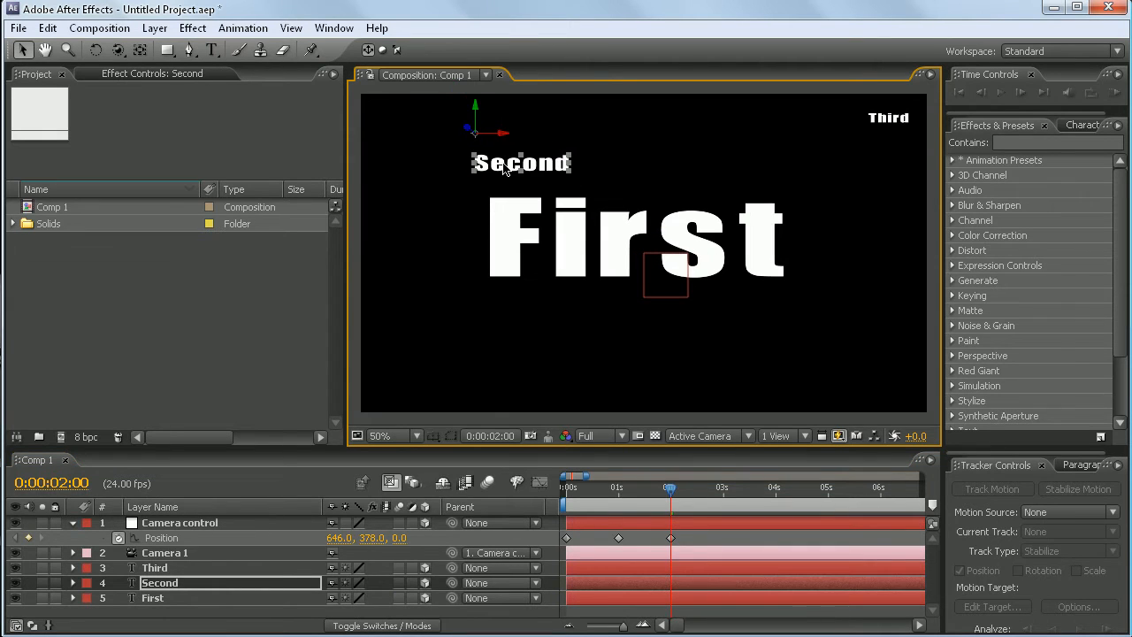
# Rotate "Second" about 90° around its vertical axis until it is edge-on, and move it left out of the frame
pyautogui.click(95, 51)
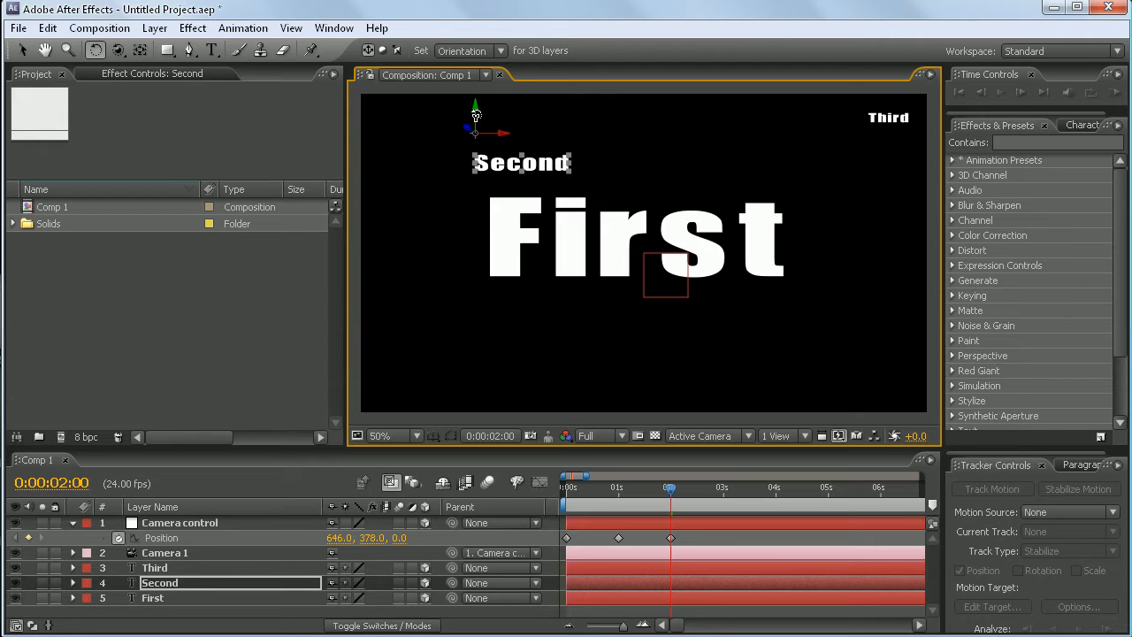
pyautogui.moveTo(476, 115); pyautogui.dragTo(505, 106)
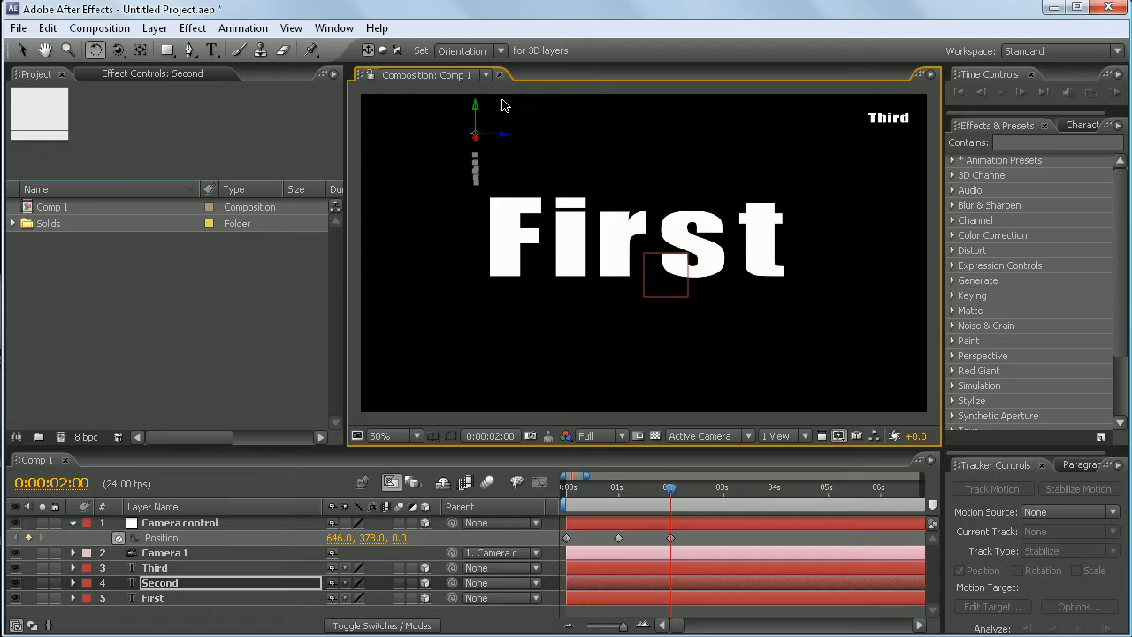
pyautogui.click(23, 51)
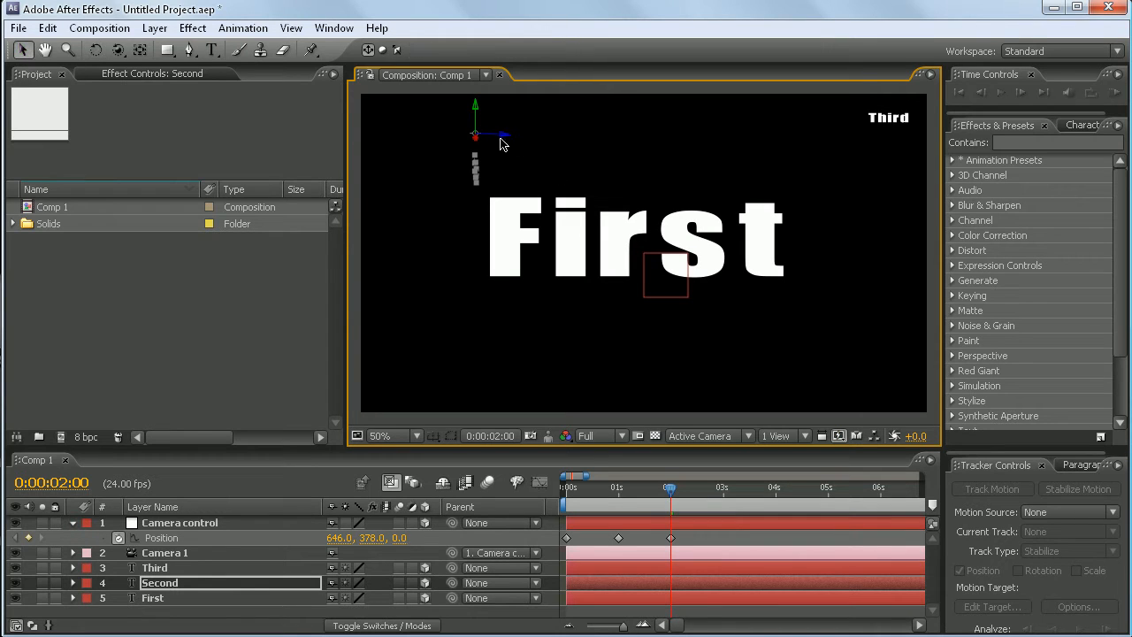
pyautogui.moveTo(506, 140); pyautogui.dragTo(224, 111)
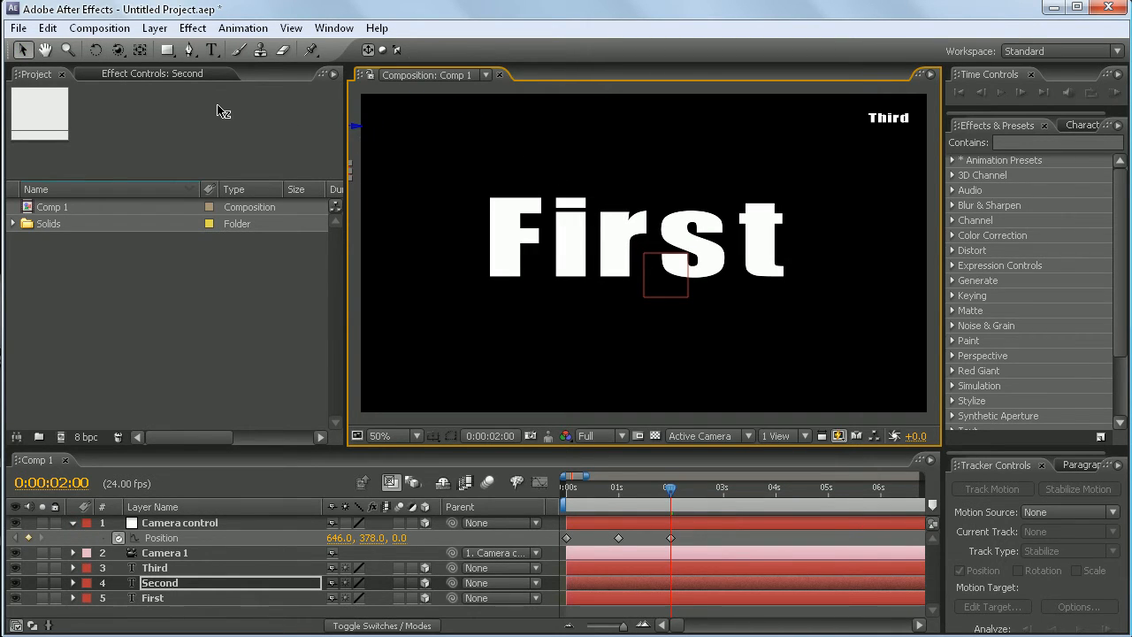
# Preview the camera move from the start of the composition and return to 0 seconds
pyautogui.click(670, 296)
pyautogui.click(226, 522)
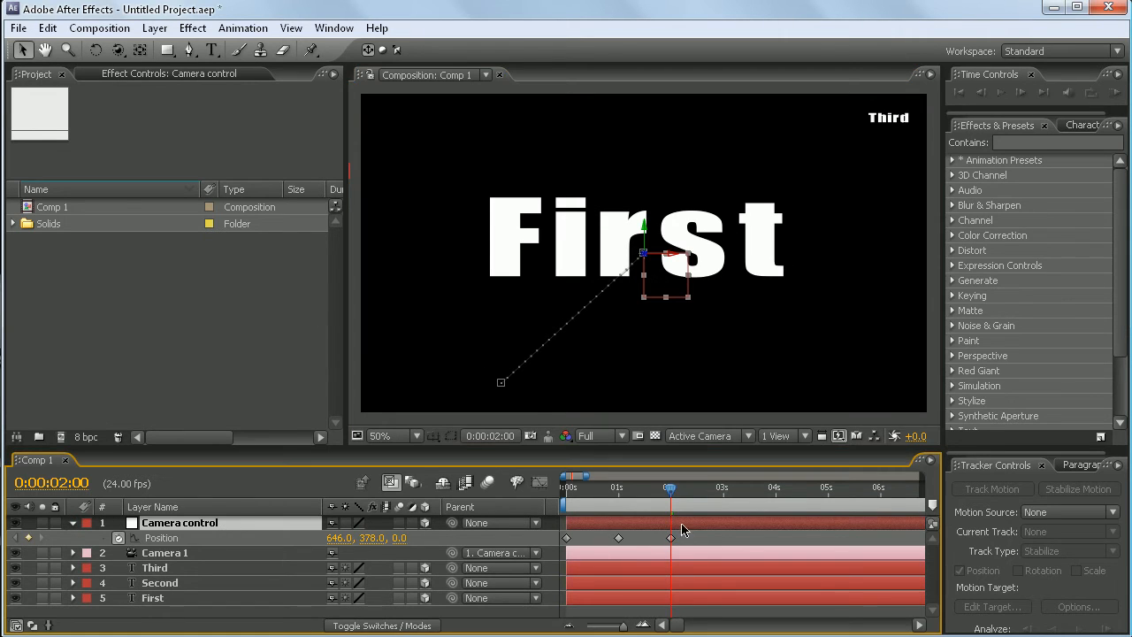
pyautogui.press('pageup')
pyautogui.press('Home')
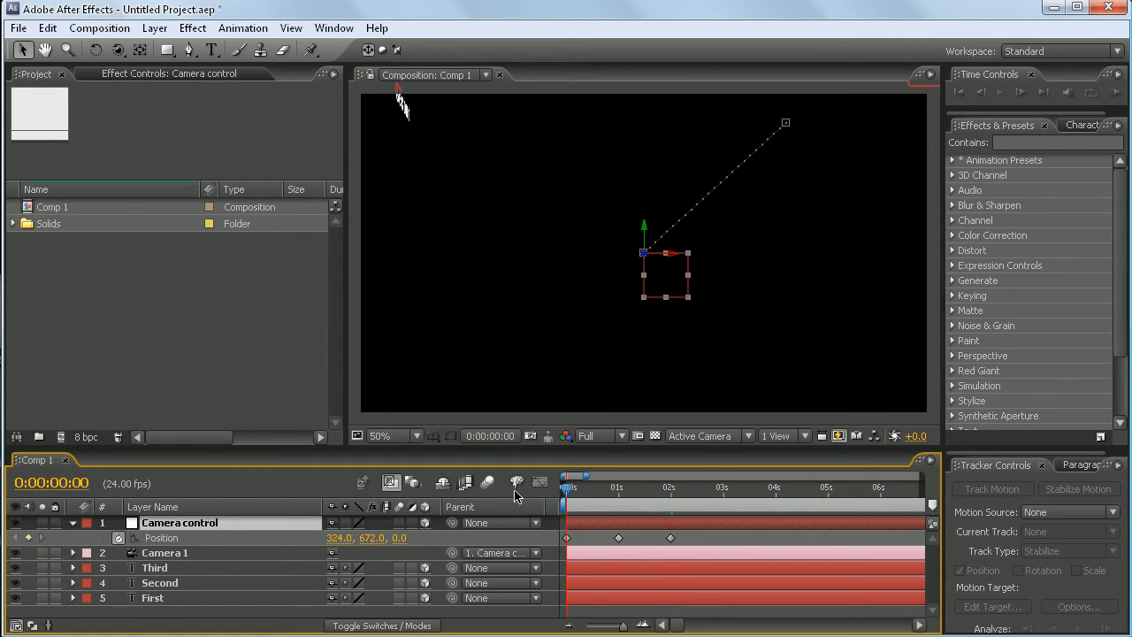
pyautogui.click(1001, 94)
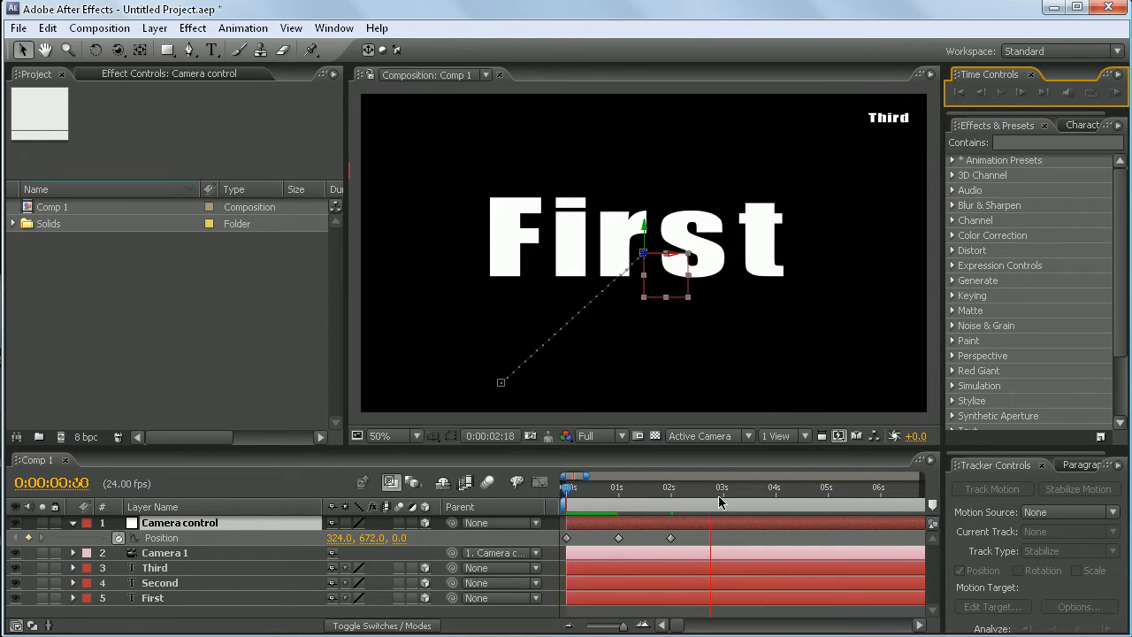
pyautogui.click(620, 491)
pyautogui.moveTo(617, 492); pyautogui.dragTo(529, 493)
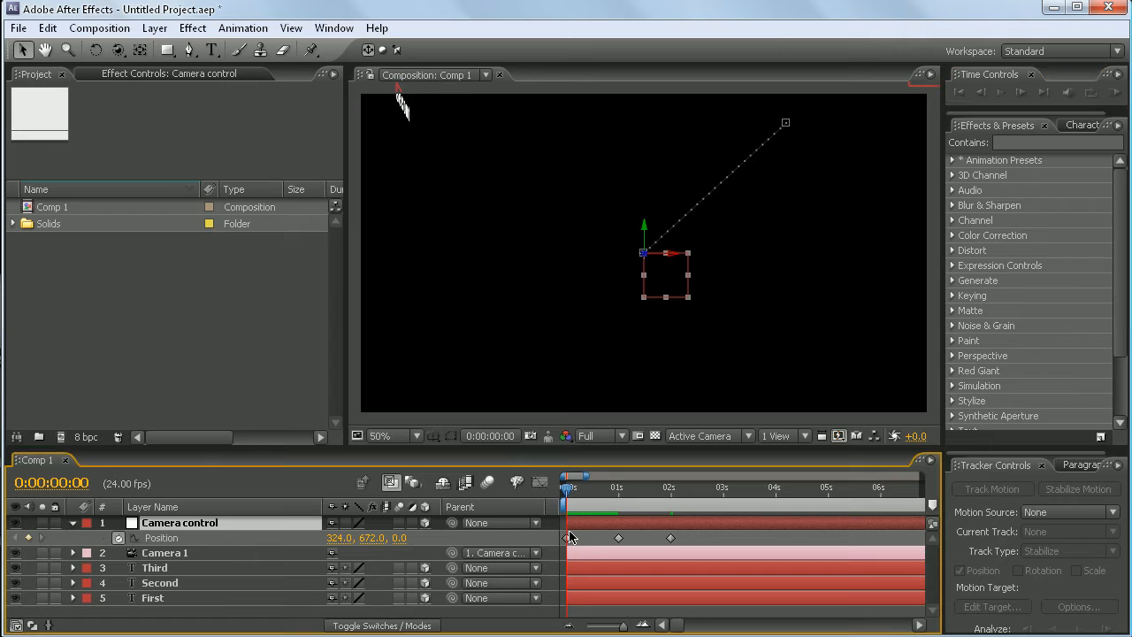
# Apply Easy Ease to Camera control's Position keyframe at 1 second
pyautogui.click(567, 536)
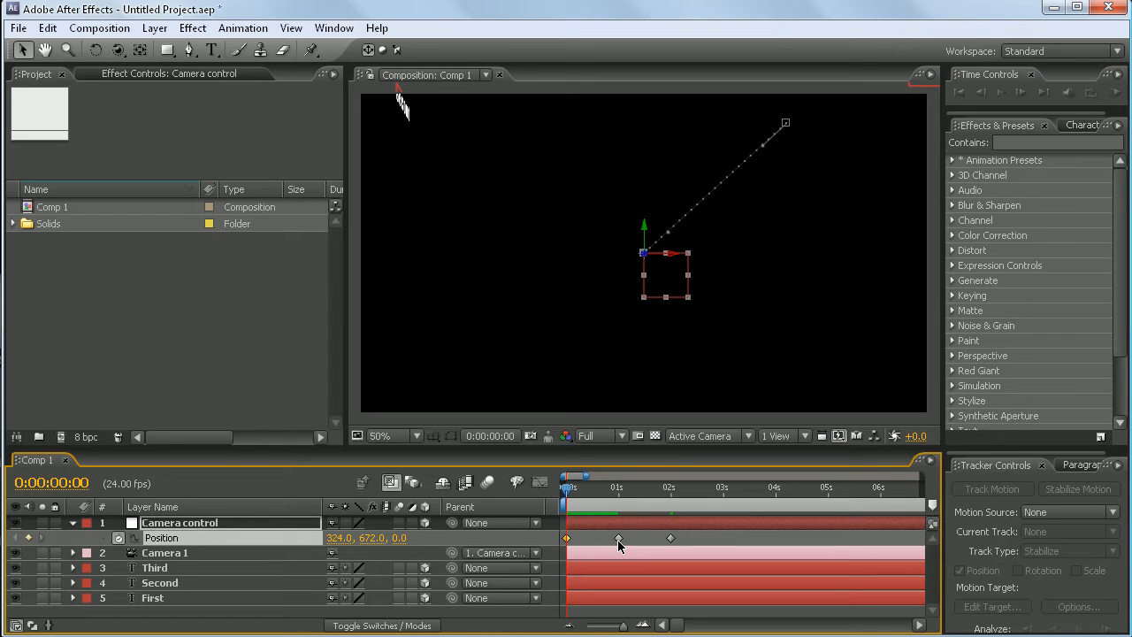
pyautogui.keyDown('ctrl'); pyautogui.click(617, 538); pyautogui.keyUp('ctrl')
pyautogui.click(243, 29)
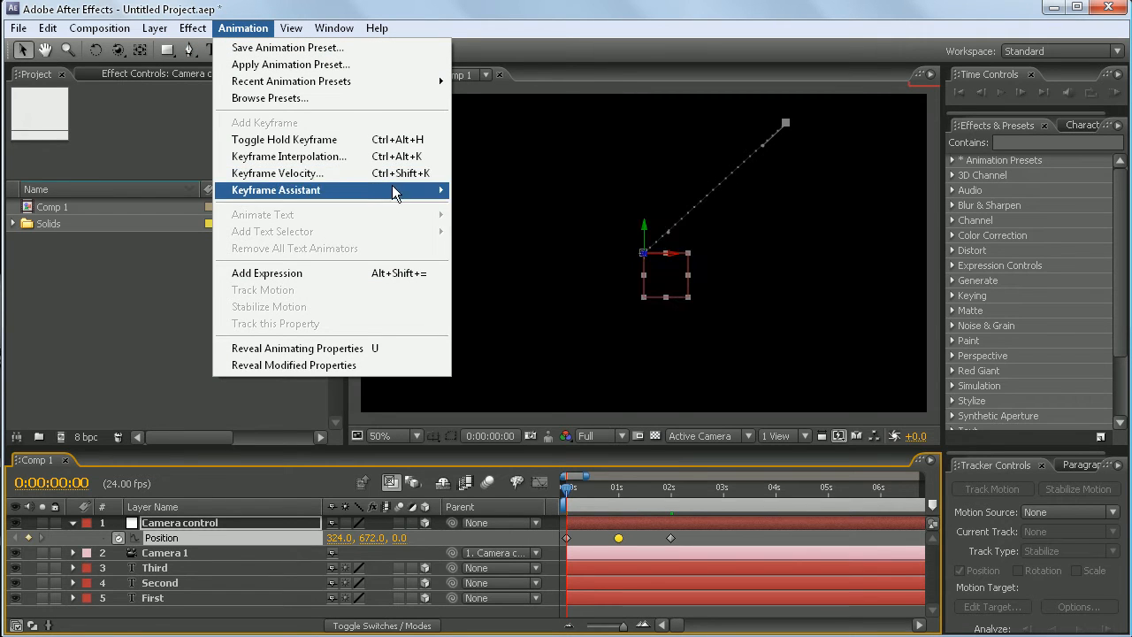
pyautogui.moveTo(392, 187)
pyautogui.click(535, 225)
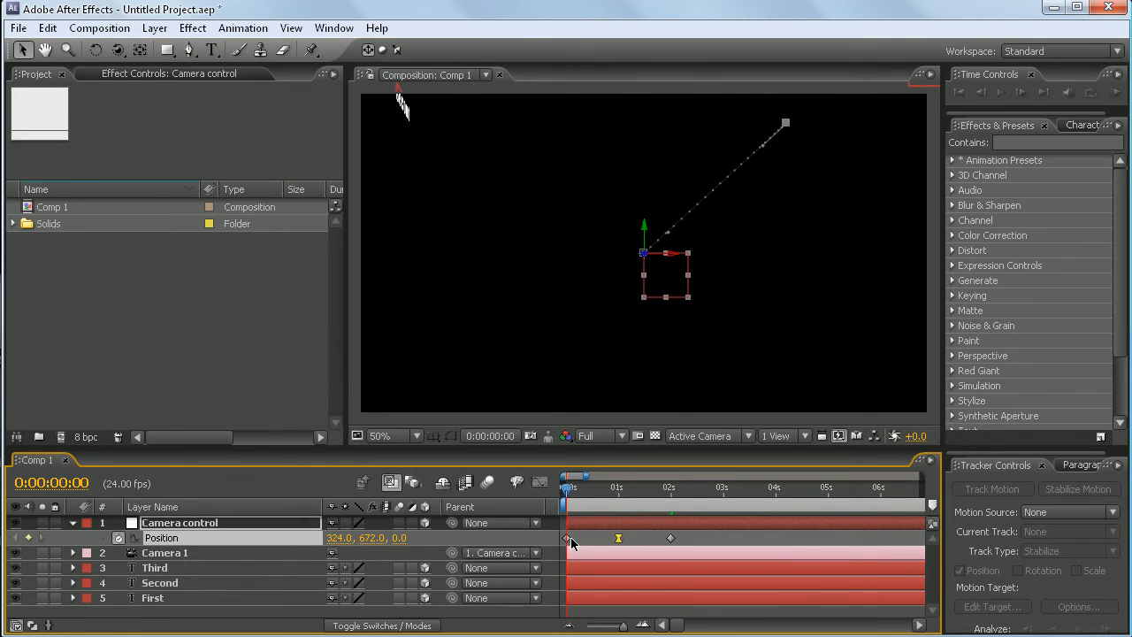
# Apply Easy Ease to Camera control's first Position keyframe at 0 seconds
pyautogui.click(566, 537)
pyautogui.click(243, 28)
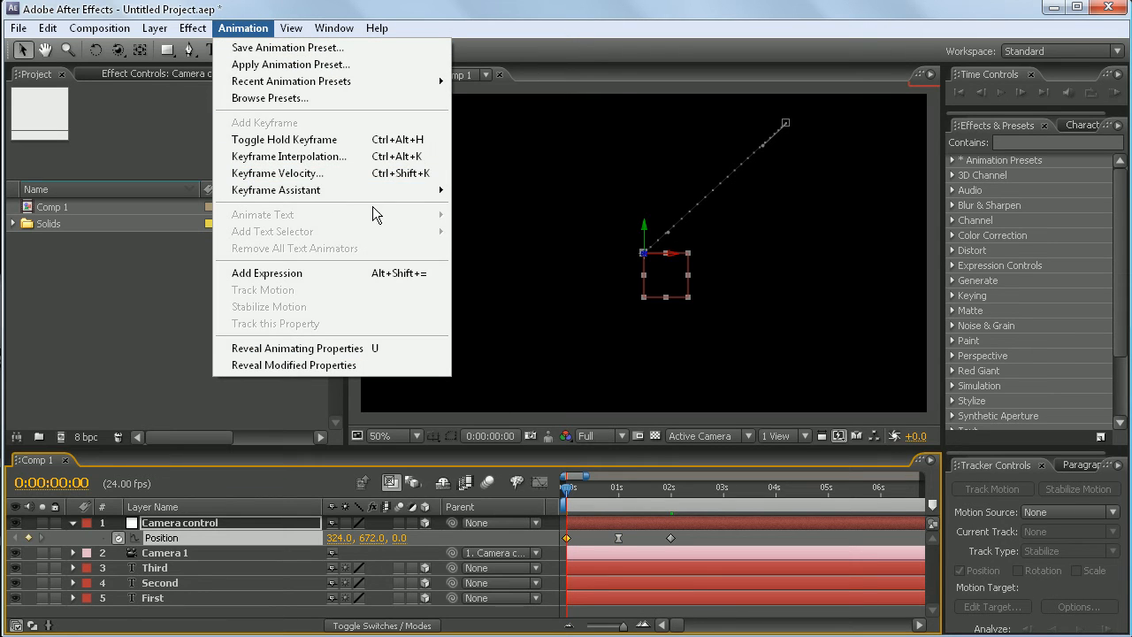
pyautogui.moveTo(383, 187)
pyautogui.click(513, 225)
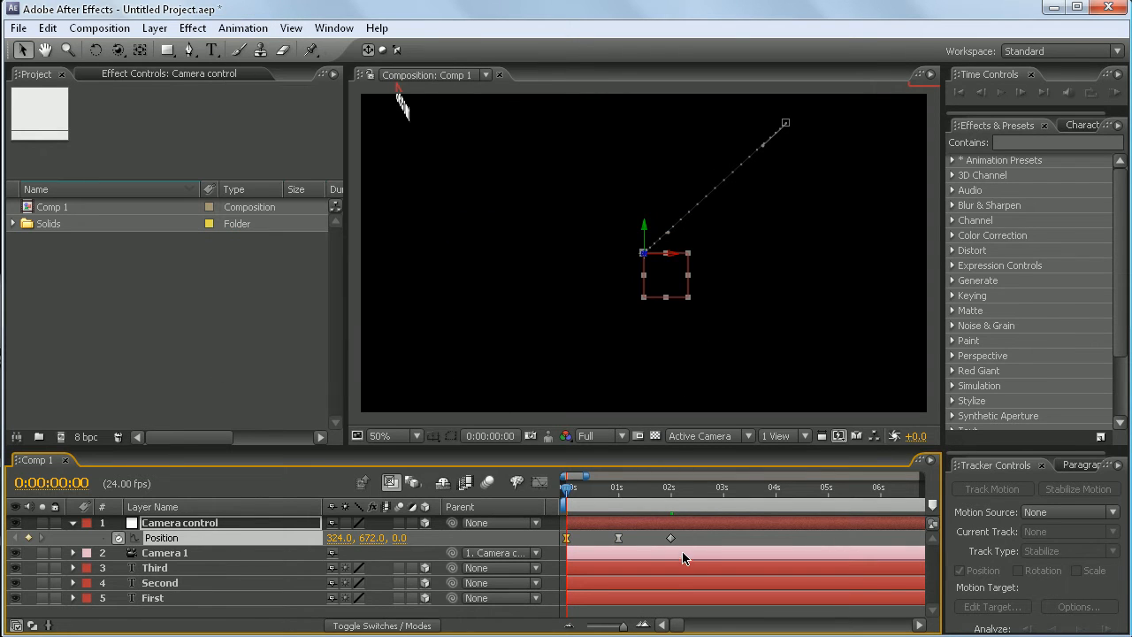
# Apply Easy Ease to Camera control's Position keyframe at 2 seconds and preview the eased camera move
pyautogui.click(670, 538)
pyautogui.click(196, 29)
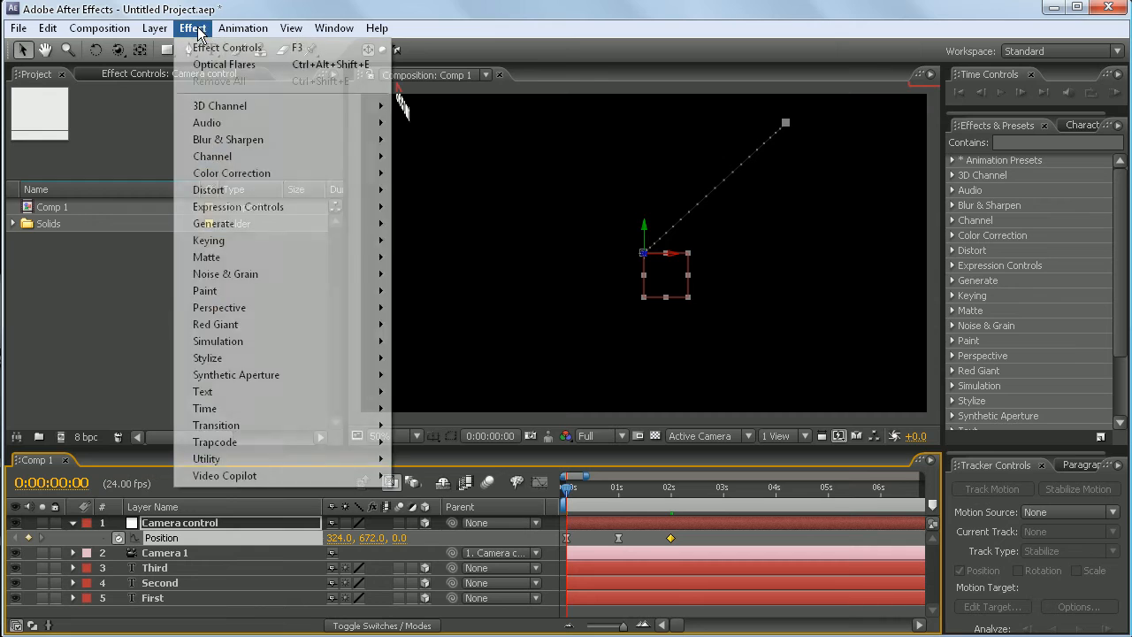
pyautogui.click(243, 28)
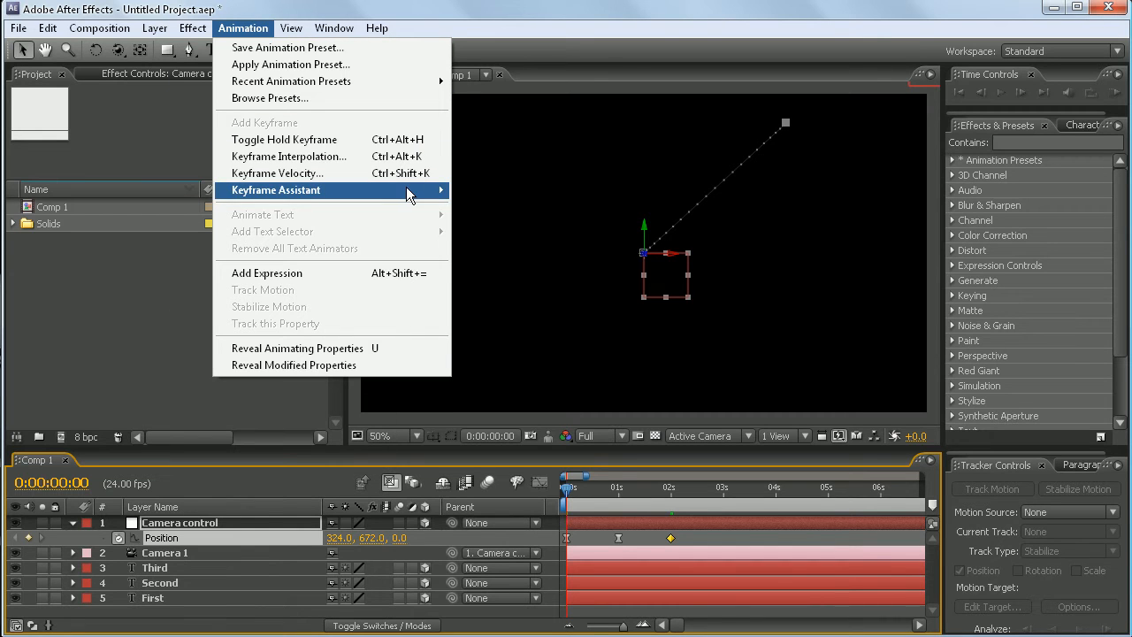
pyautogui.moveTo(406, 188)
pyautogui.click(513, 223)
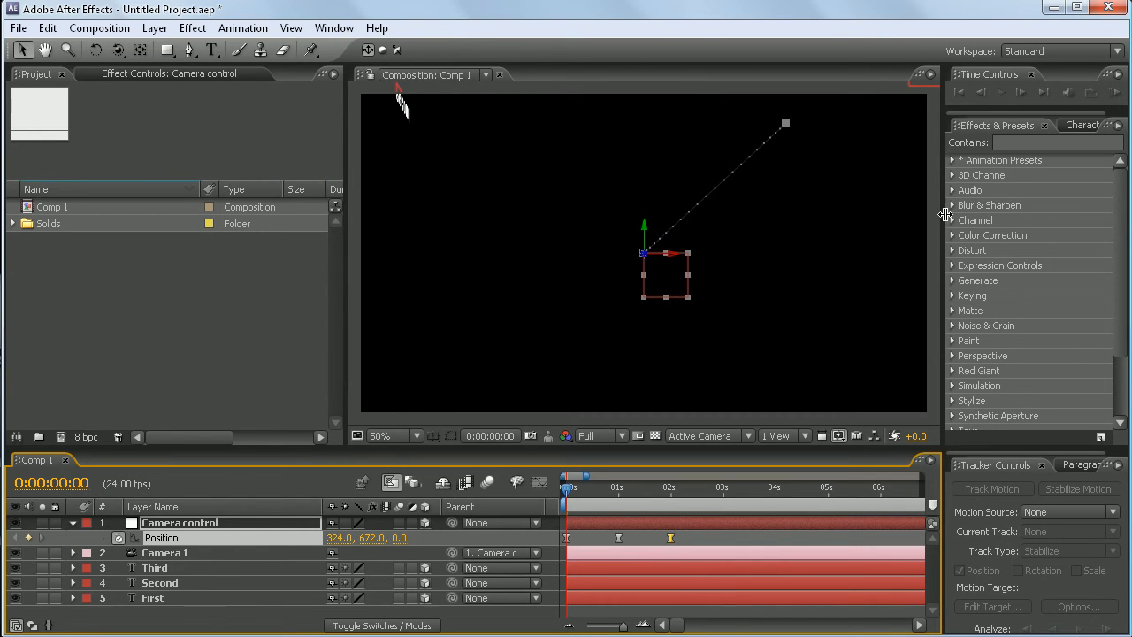
pyautogui.click(1000, 92)
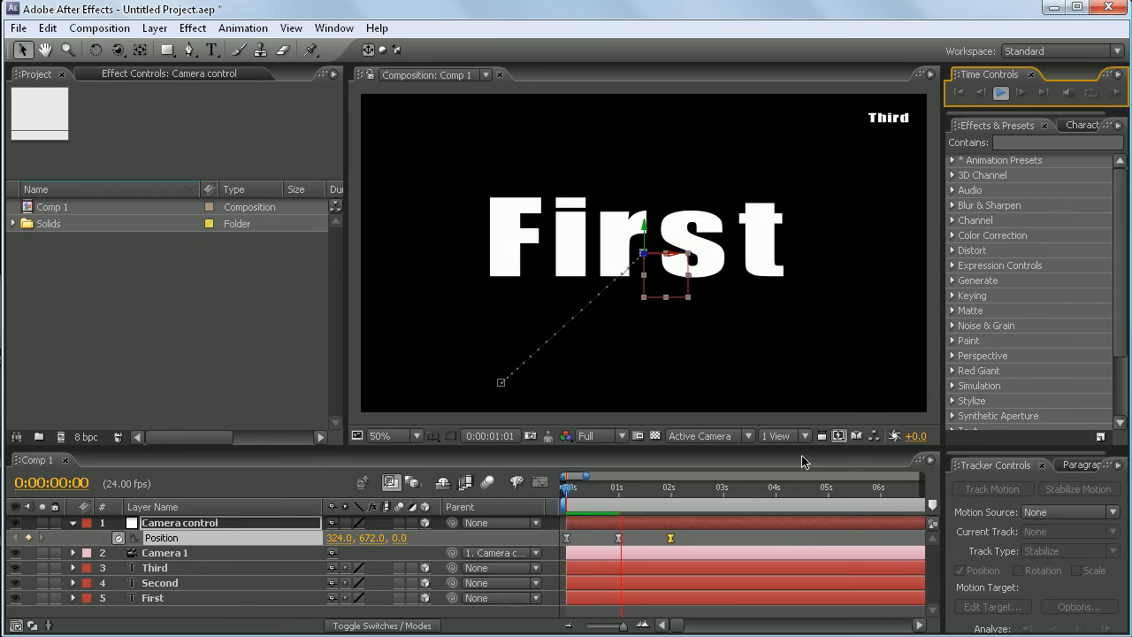
pyautogui.press('space')
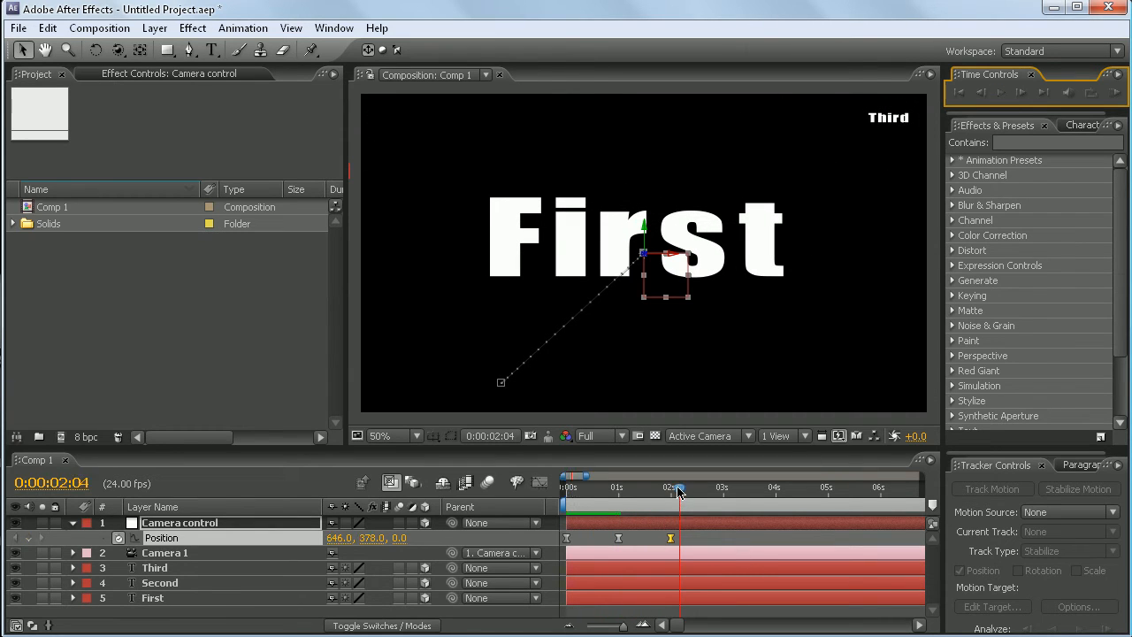
# Keyframe Camera control's Position at -382, 4, 1842 at 3 seconds to send the camera toward "Second"
pyautogui.moveTo(681, 492); pyautogui.dragTo(724, 491)
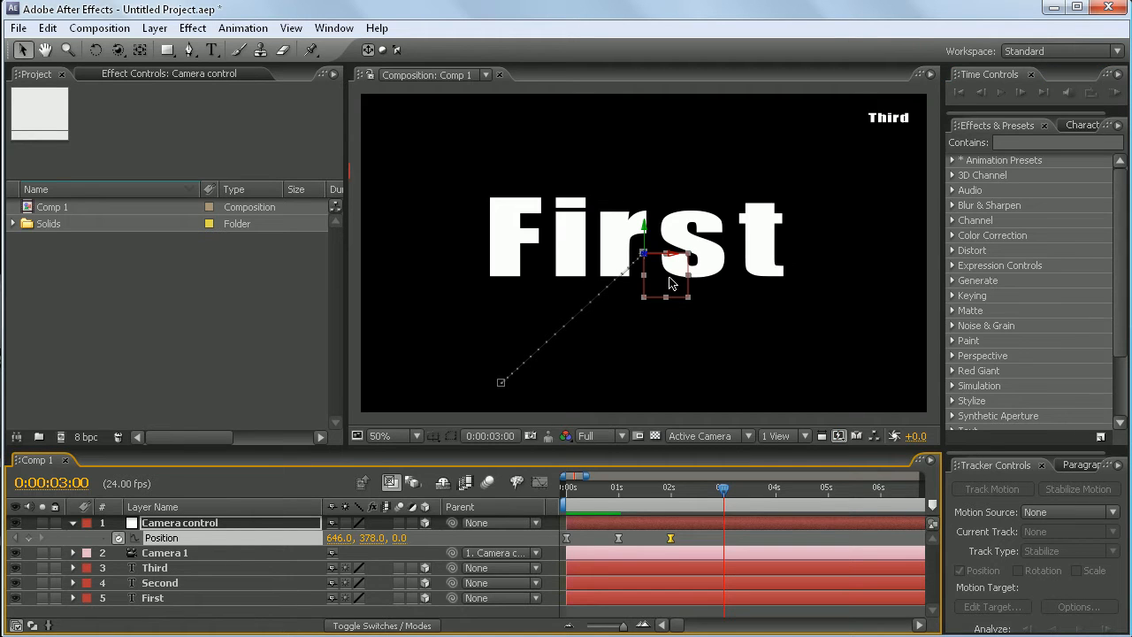
pyautogui.moveTo(669, 283); pyautogui.dragTo(231, 123)
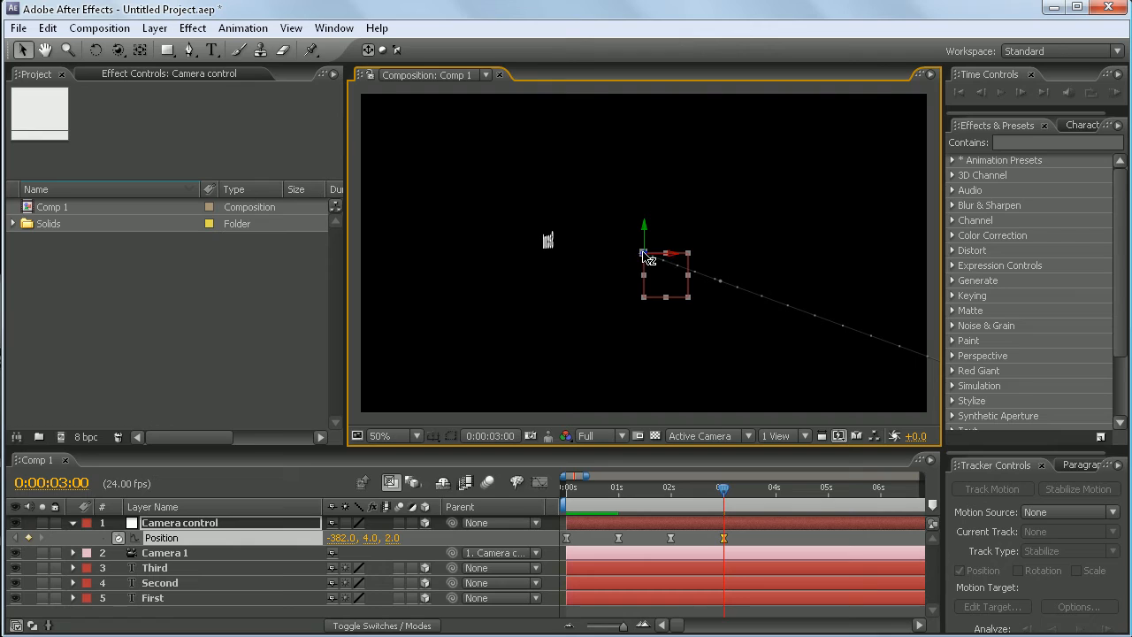
pyautogui.moveTo(648, 258); pyautogui.dragTo(520, 213)
pyautogui.moveTo(648, 260); pyautogui.dragTo(513, 198)
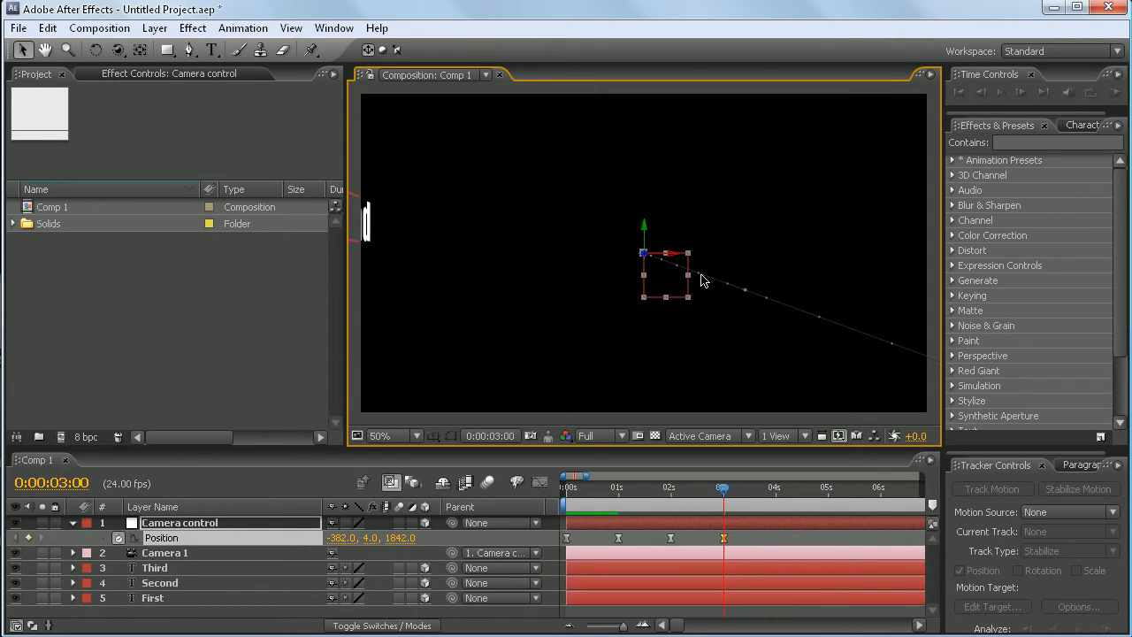
# Start animating Camera control's Orientation with a keyframe of 0°, 0°, 0° at 2 seconds
pyautogui.moveTo(725, 493); pyautogui.dragTo(670, 489)
pyautogui.click(243, 524)
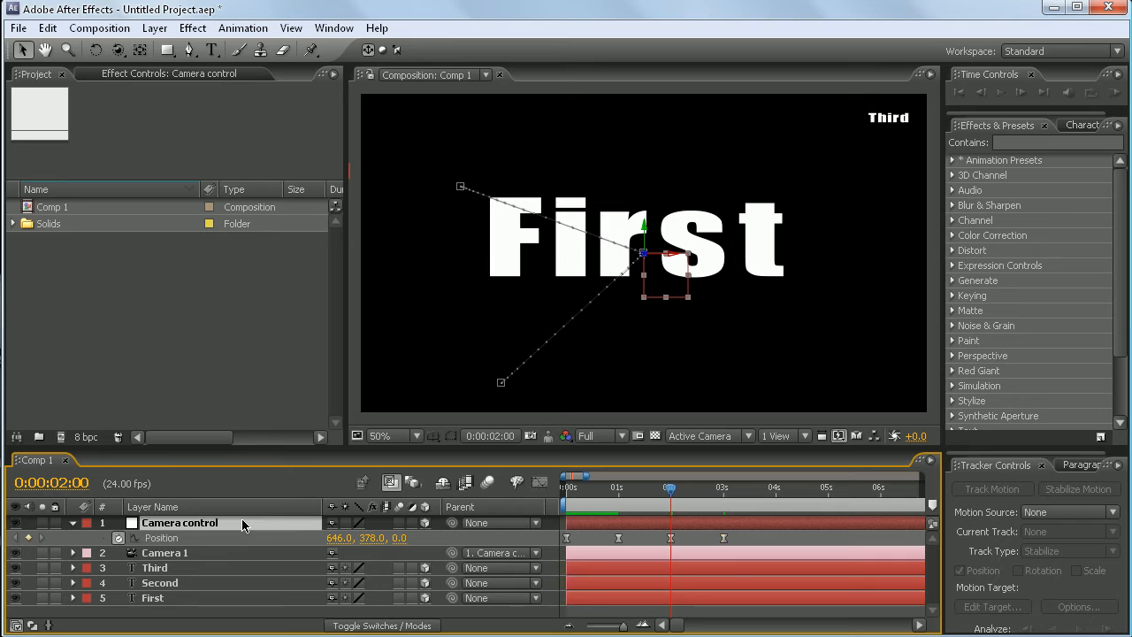
pyautogui.press('t')
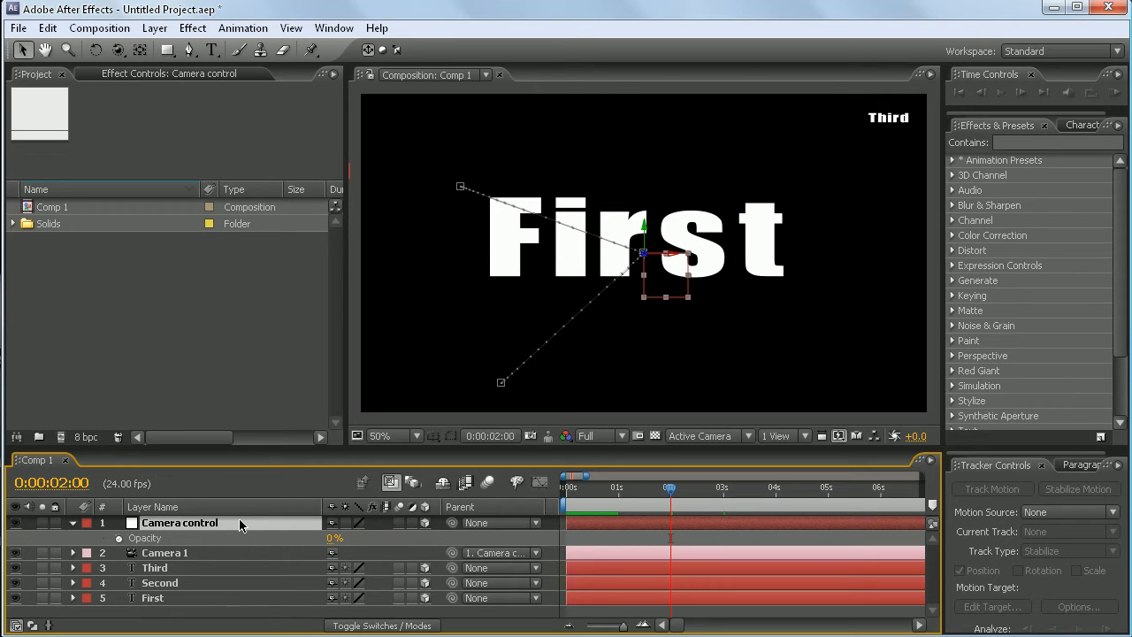
pyautogui.press('r')
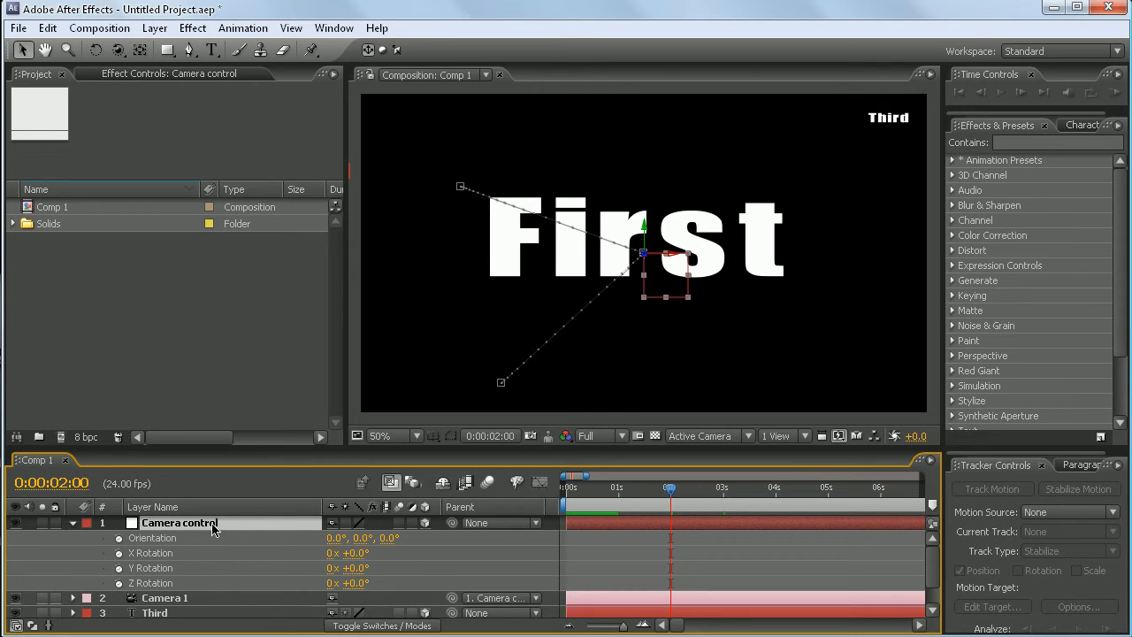
pyautogui.click(119, 538)
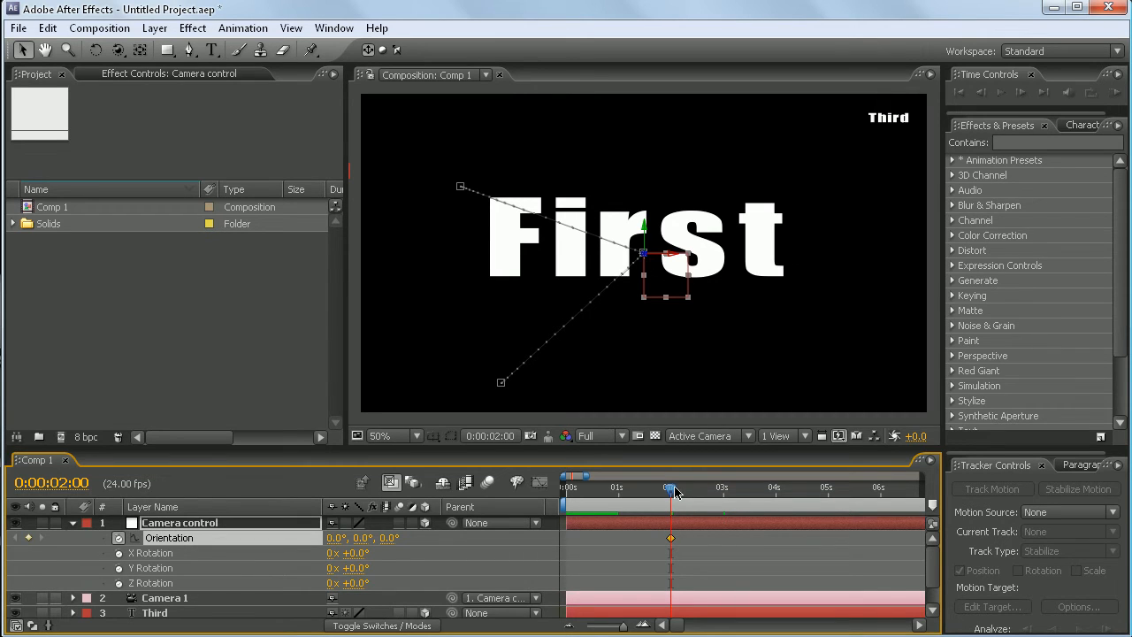
# Keyframe Camera control's Orientation at 0°, 245°, 0° at 3 seconds to turn the camera toward "Second"
pyautogui.moveTo(671, 495); pyautogui.dragTo(725, 489)
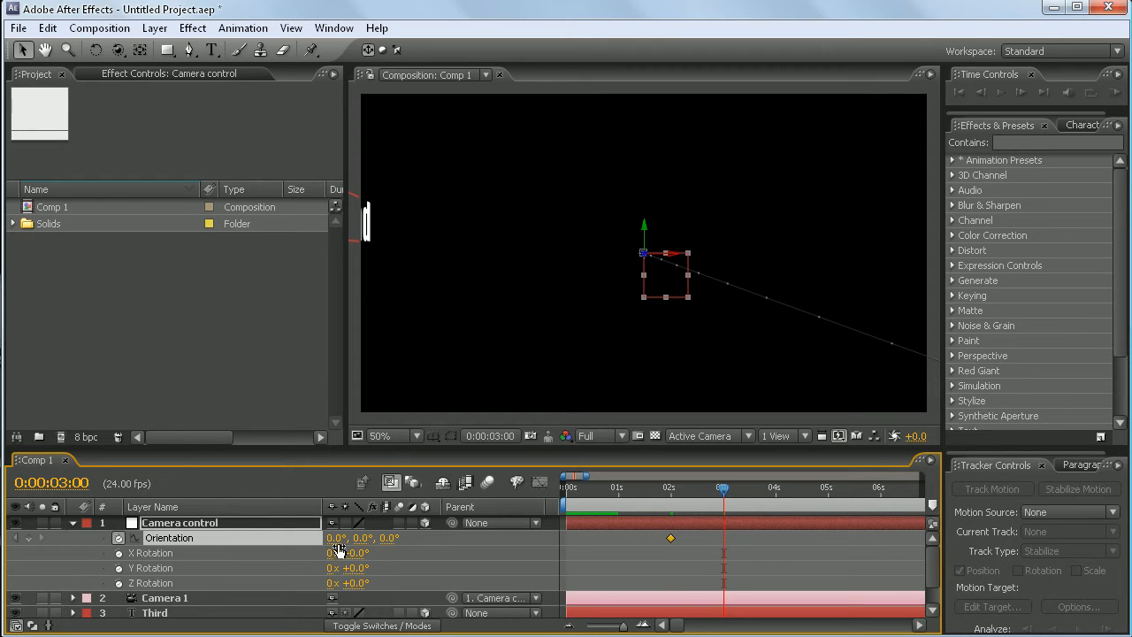
pyautogui.moveTo(358, 537); pyautogui.dragTo(315, 542)
pyautogui.click(367, 537)
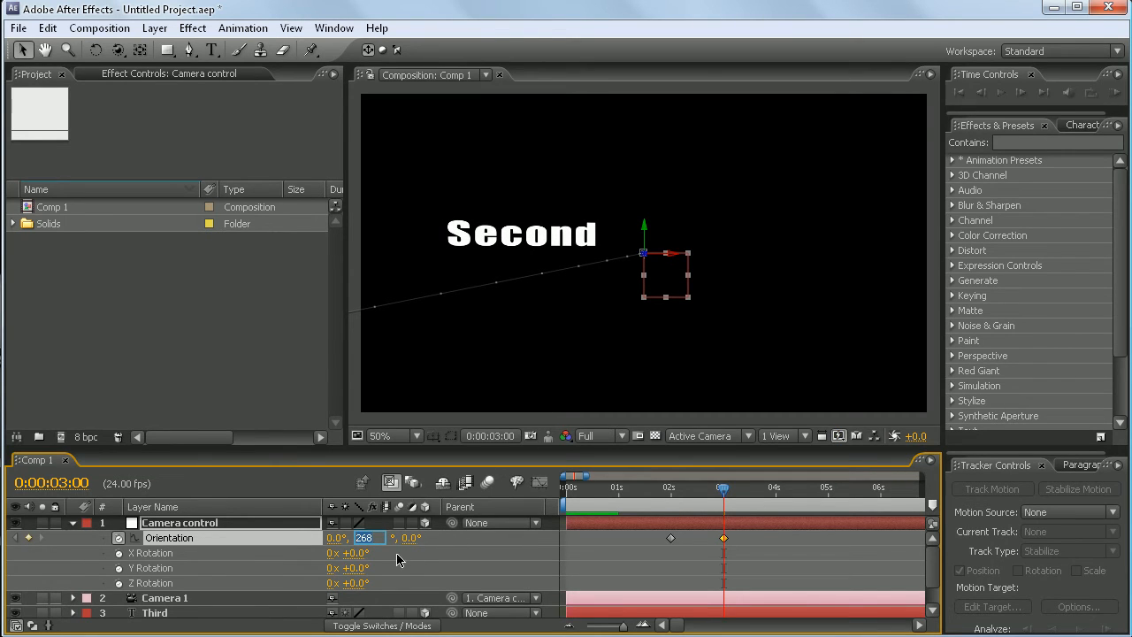
pyautogui.write('245')
pyautogui.press('Return')
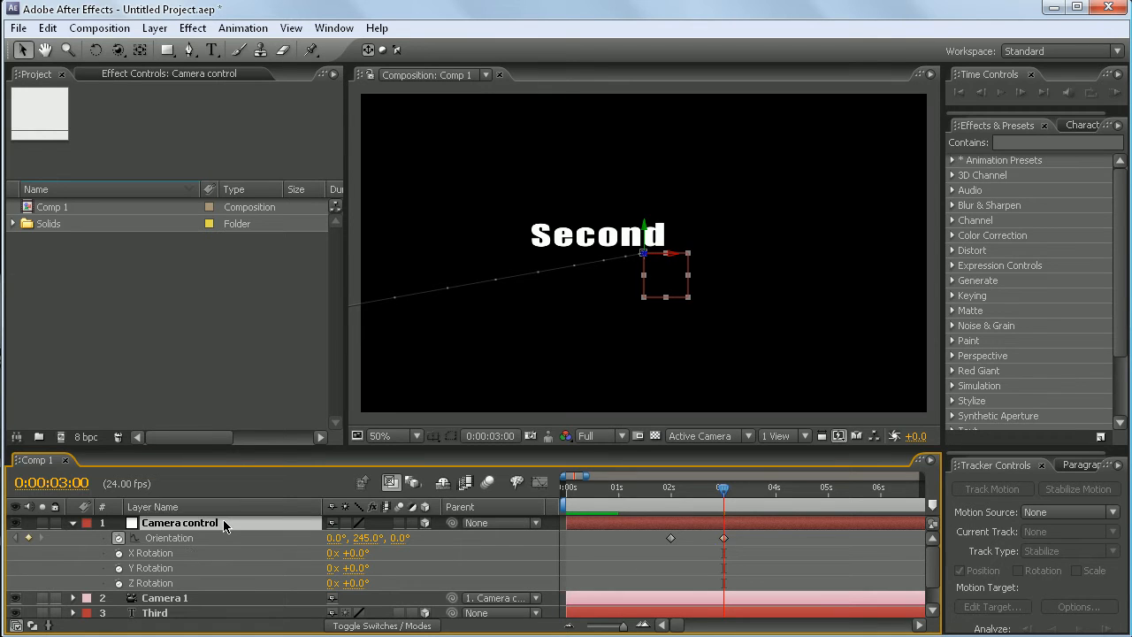
# Move Camera control at 3 seconds to about -1256, -34, 1260 so "Second" is centred and large in the frame
pyautogui.press('p')
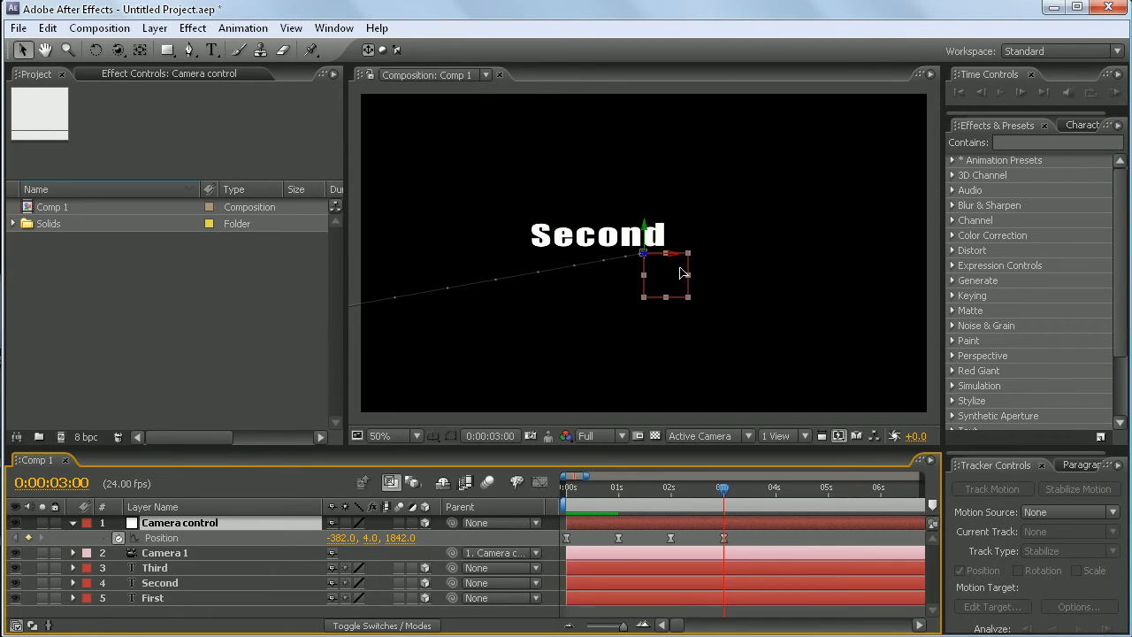
pyautogui.moveTo(681, 274); pyautogui.dragTo(70, 171)
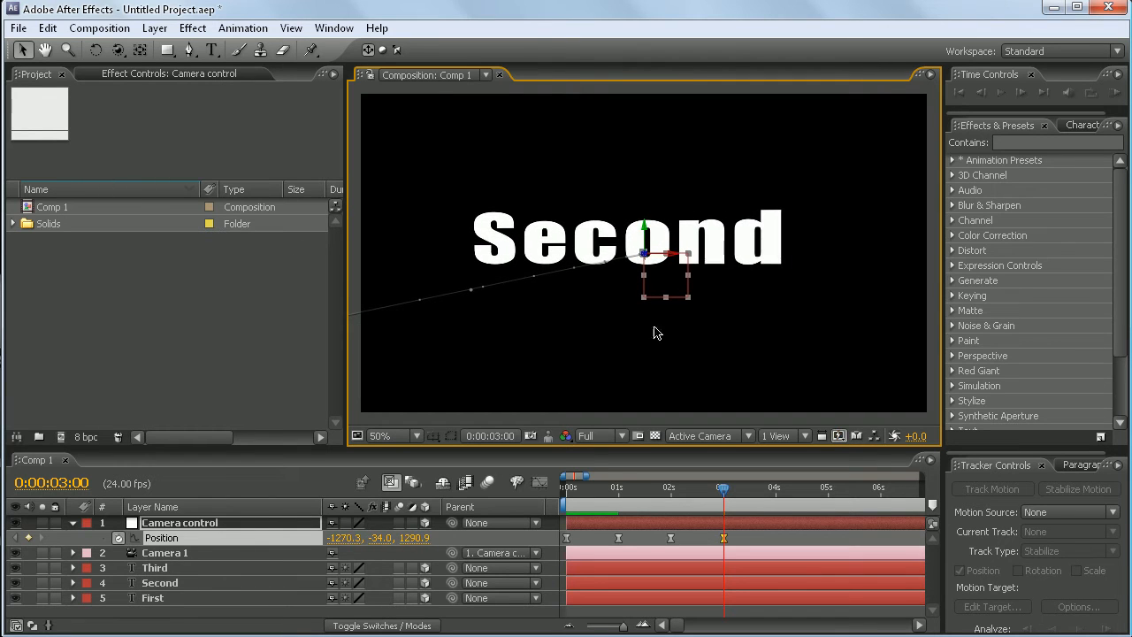
pyautogui.moveTo(667, 292); pyautogui.dragTo(650, 291)
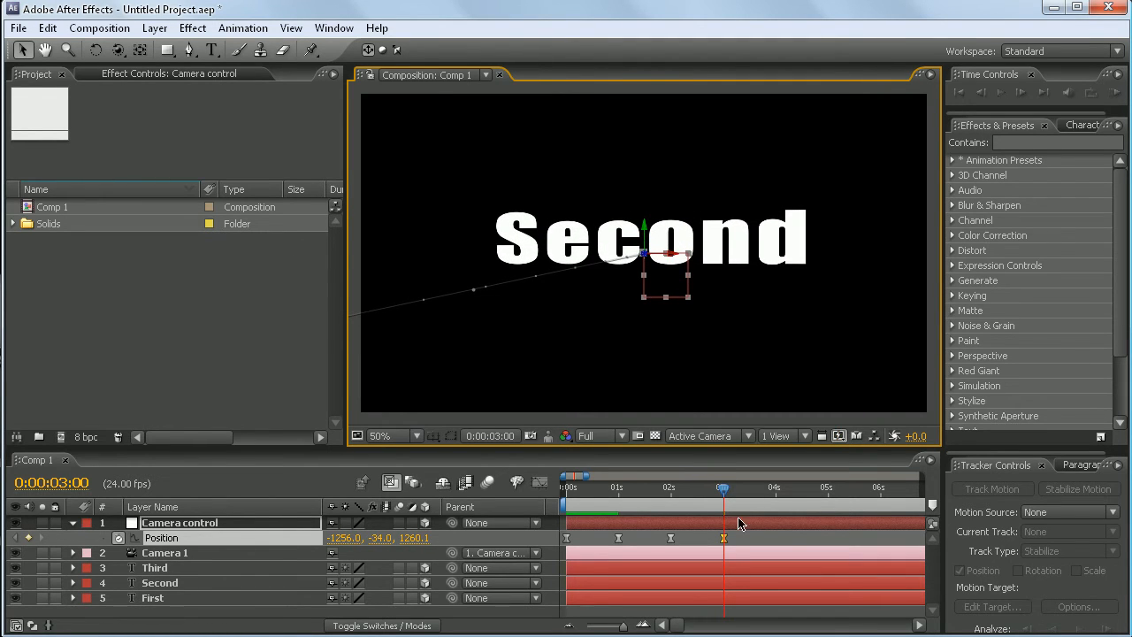
# Preview the camera move from 0 seconds until it settles on "Second"
pyautogui.moveTo(723, 493); pyautogui.dragTo(328, 482)
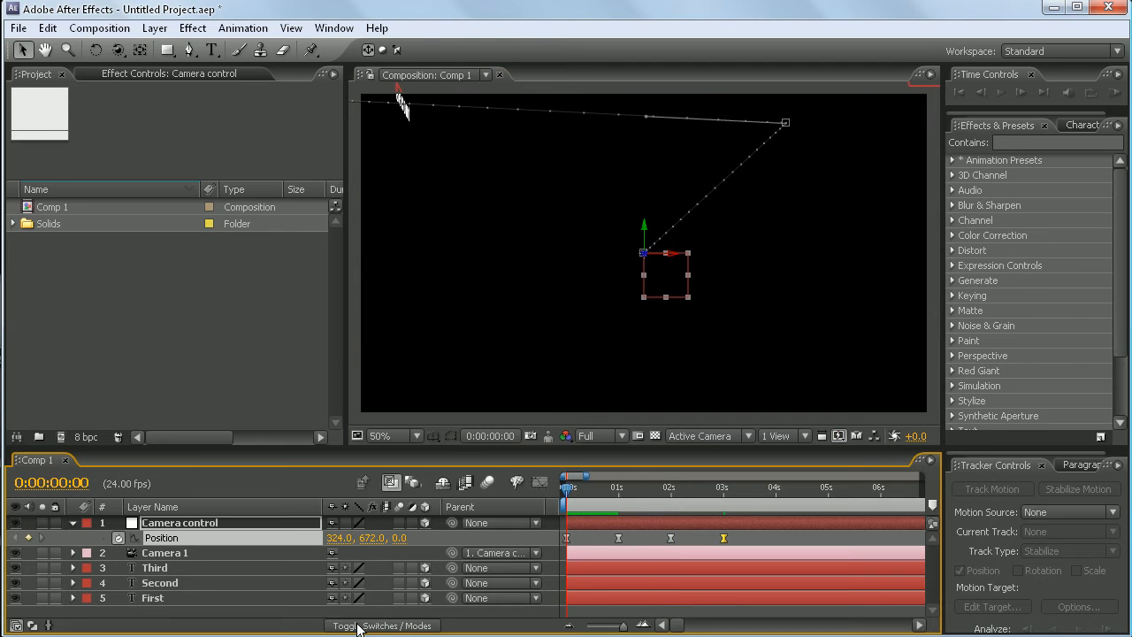
pyautogui.click(311, 610)
pyautogui.click(997, 96)
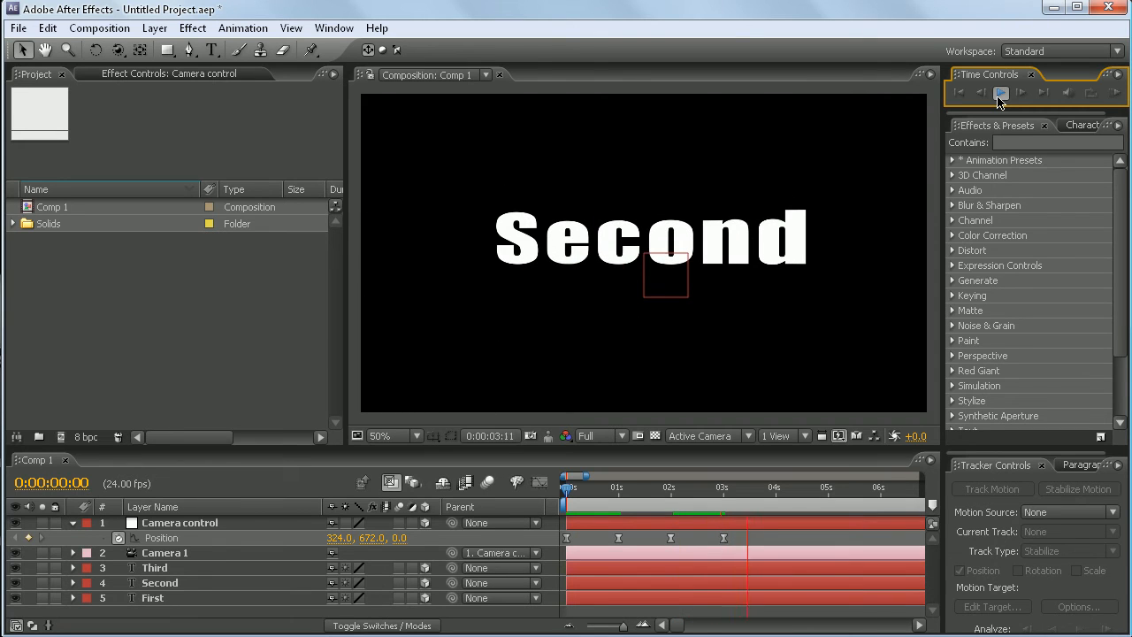
pyautogui.click(1000, 94)
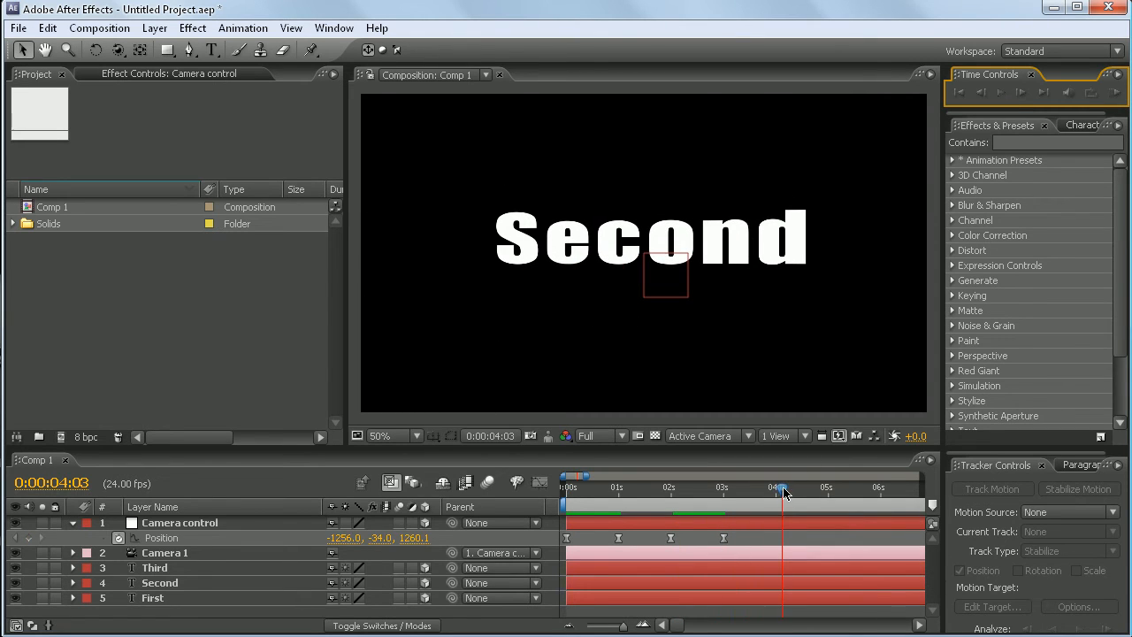
# Add hold keyframes for Camera control's Position and Orientation at 4 seconds
pyautogui.moveTo(782, 493); pyautogui.dragTo(774, 489)
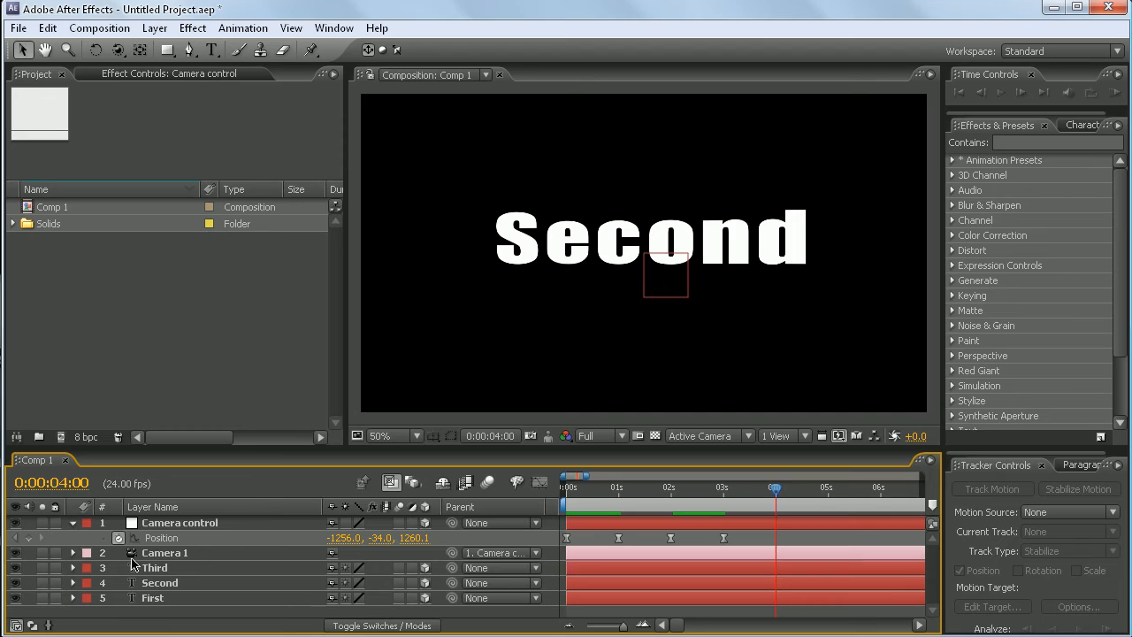
pyautogui.click(29, 538)
pyautogui.click(188, 529)
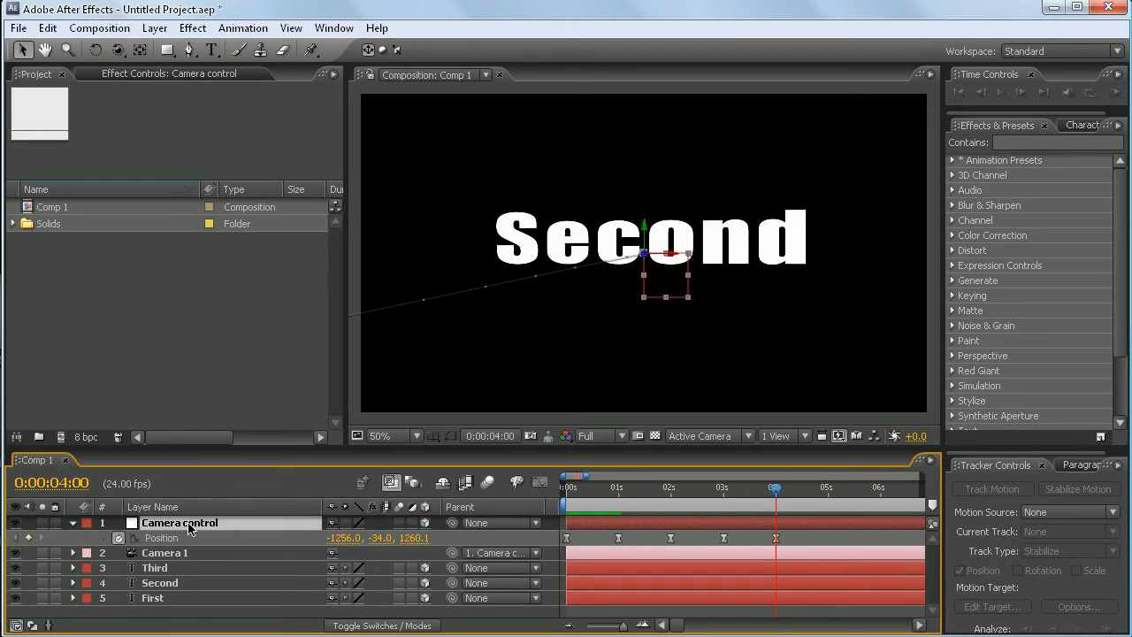
pyautogui.press('r')
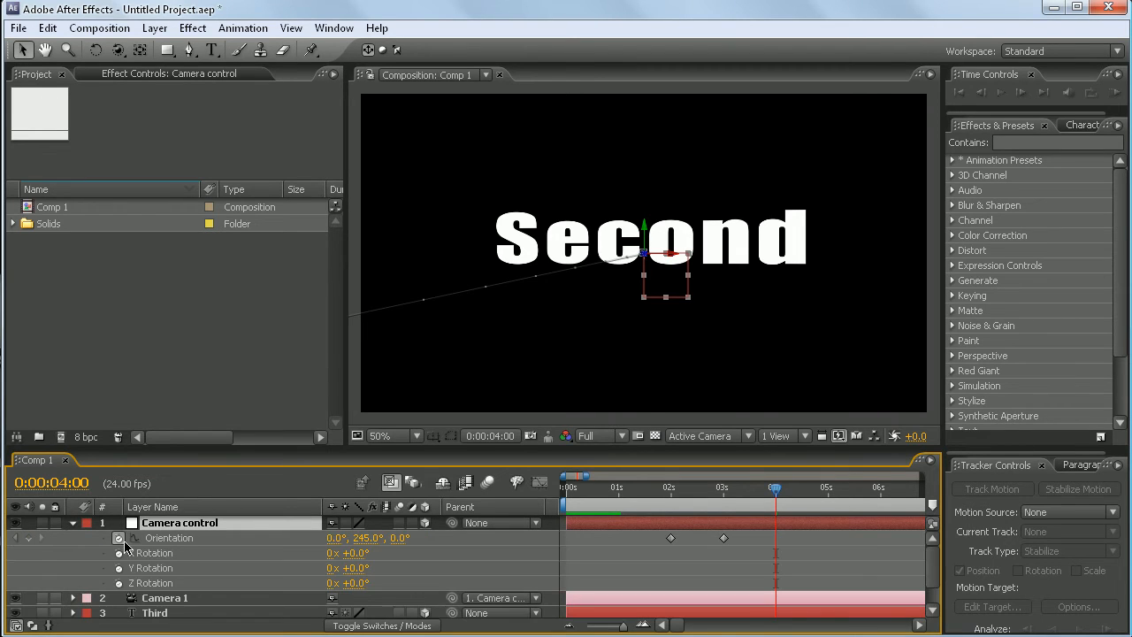
pyautogui.click(31, 537)
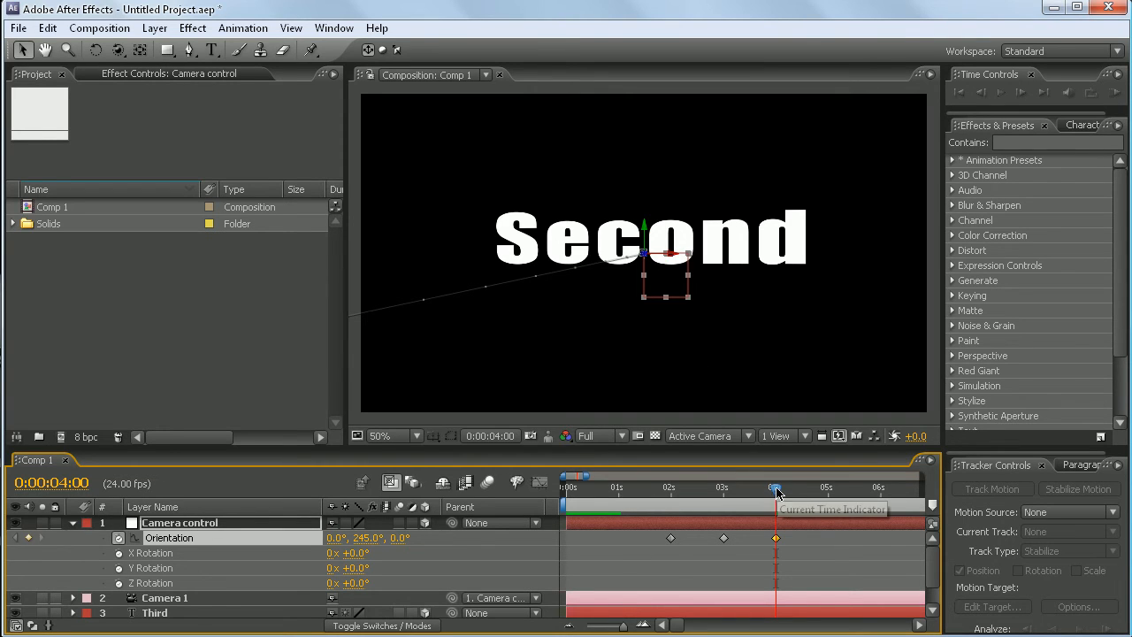
# Reposition the "Third" text above the "st" of "First" and rotate it about 90° around its Y axis
pyautogui.moveTo(773, 498); pyautogui.dragTo(641, 492)
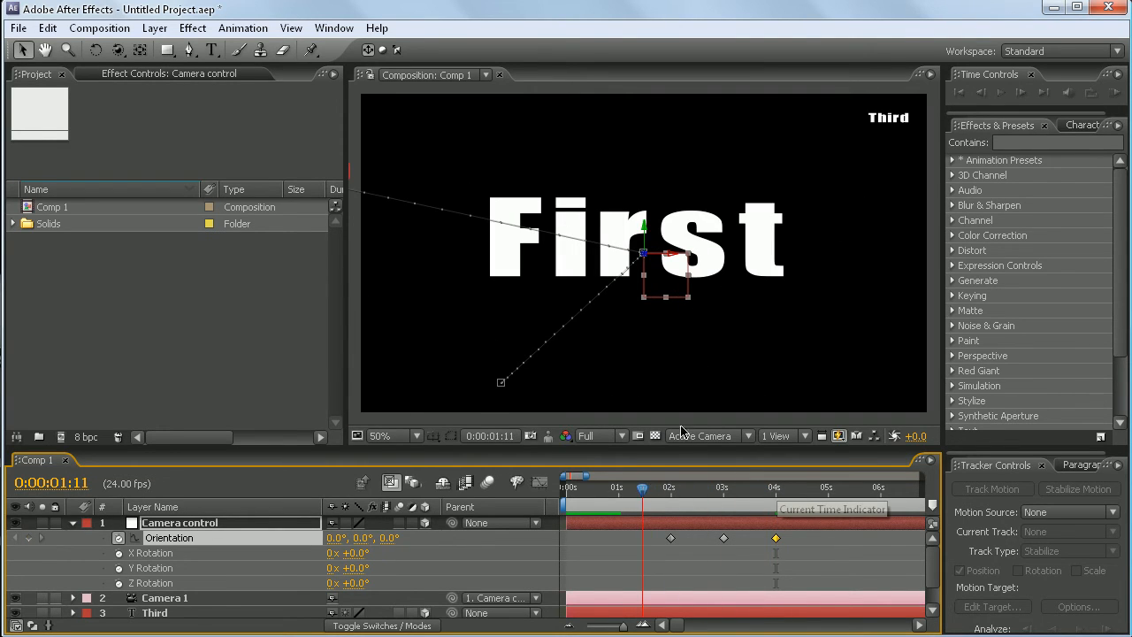
pyautogui.click(888, 122)
pyautogui.moveTo(897, 125); pyautogui.dragTo(780, 158)
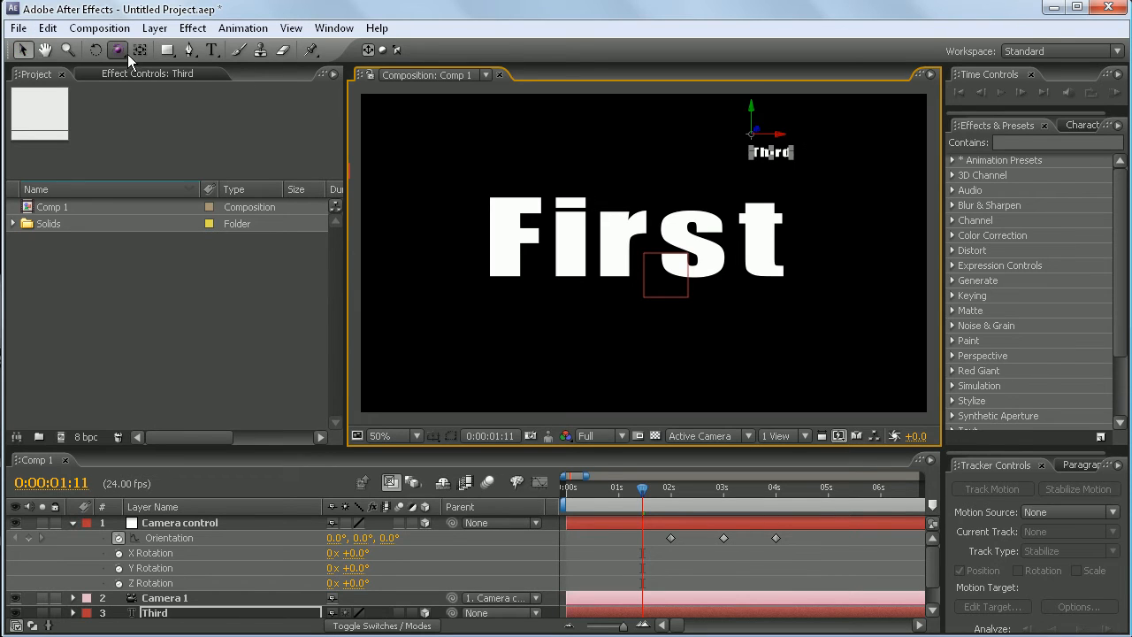
pyautogui.click(95, 52)
pyautogui.moveTo(750, 120); pyautogui.dragTo(784, 115)
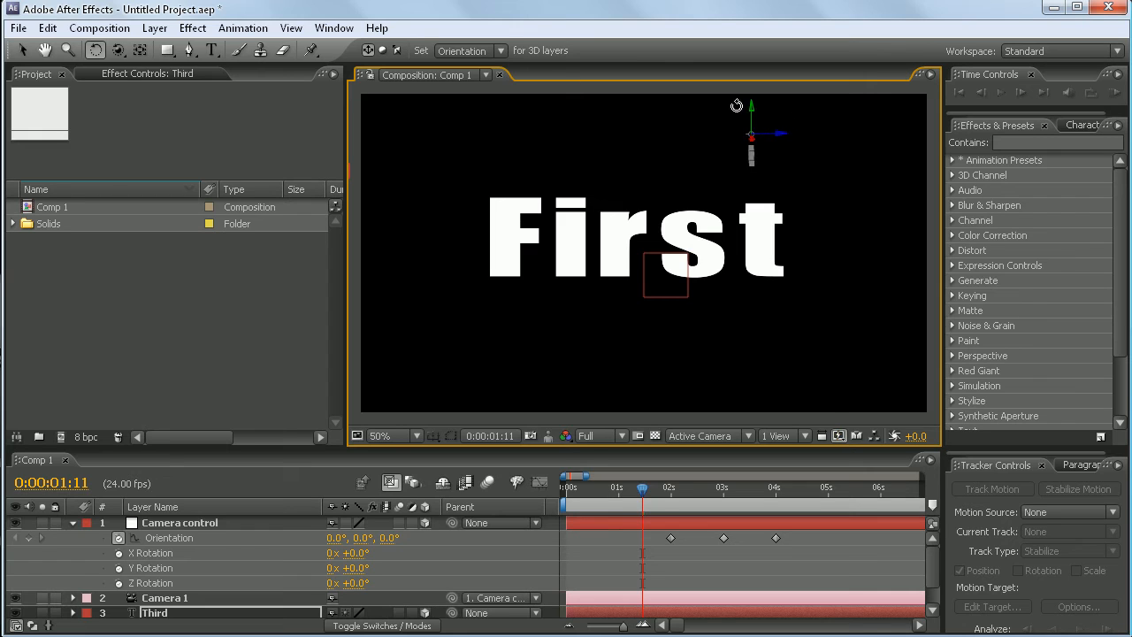
pyautogui.click(22, 50)
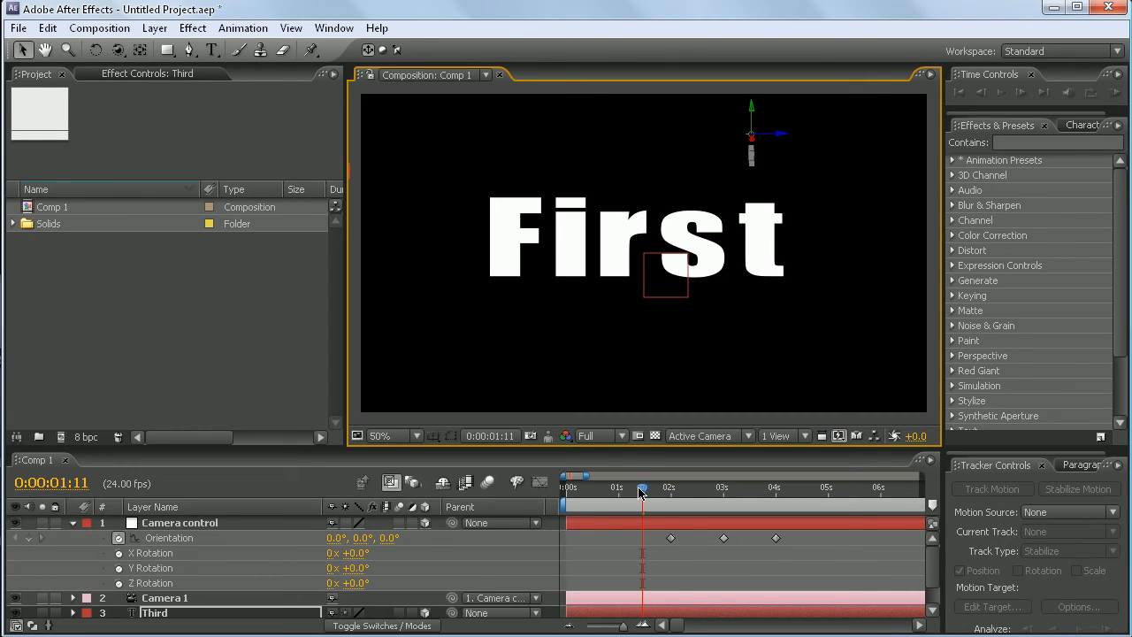
# Move Camera control at 4 seconds back and across from "Second" until "Third" sits near the middle of the frame
pyautogui.moveTo(642, 493); pyautogui.dragTo(775, 495)
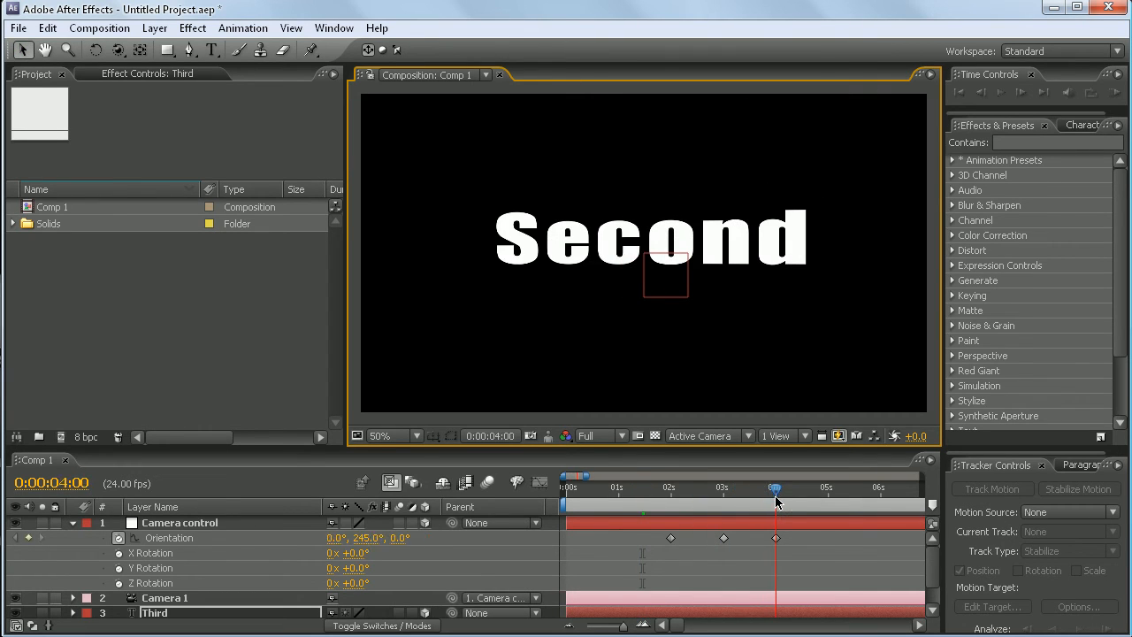
pyautogui.click(188, 525)
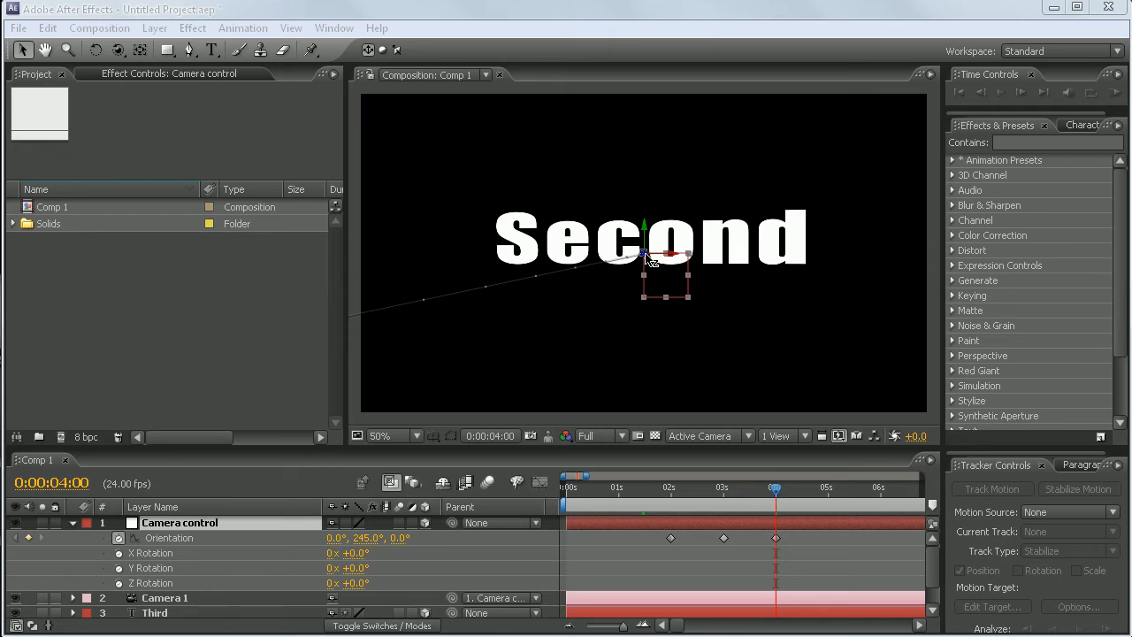
pyautogui.moveTo(645, 253); pyautogui.dragTo(887, 336)
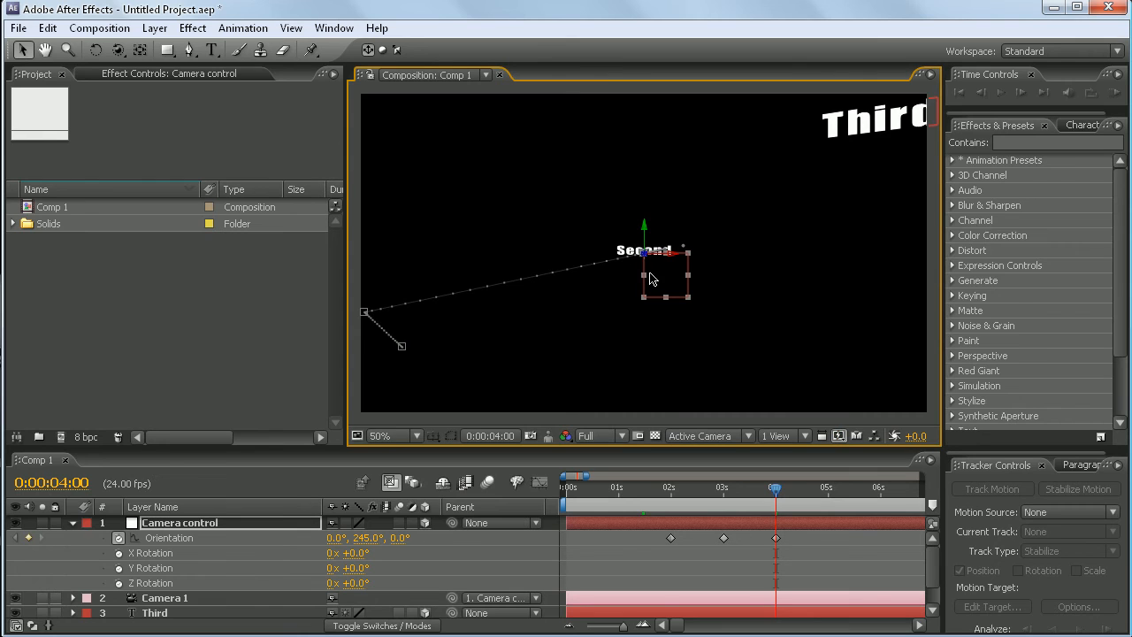
pyautogui.moveTo(650, 279); pyautogui.dragTo(931, 99)
pyautogui.moveTo(646, 257)
pyautogui.mouseDown()
pyautogui.moveTo(583, 240)
pyautogui.moveTo(635, 247)
pyautogui.mouseUp()
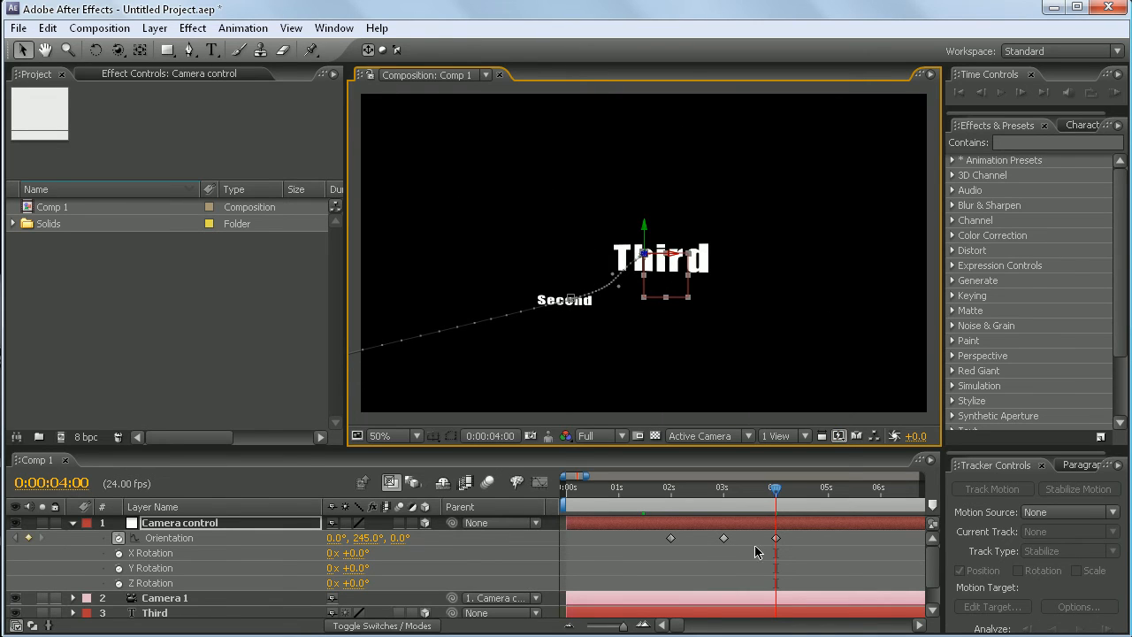
# Delete Camera control's Orientation keyframe at 4 seconds
pyautogui.click(196, 523)
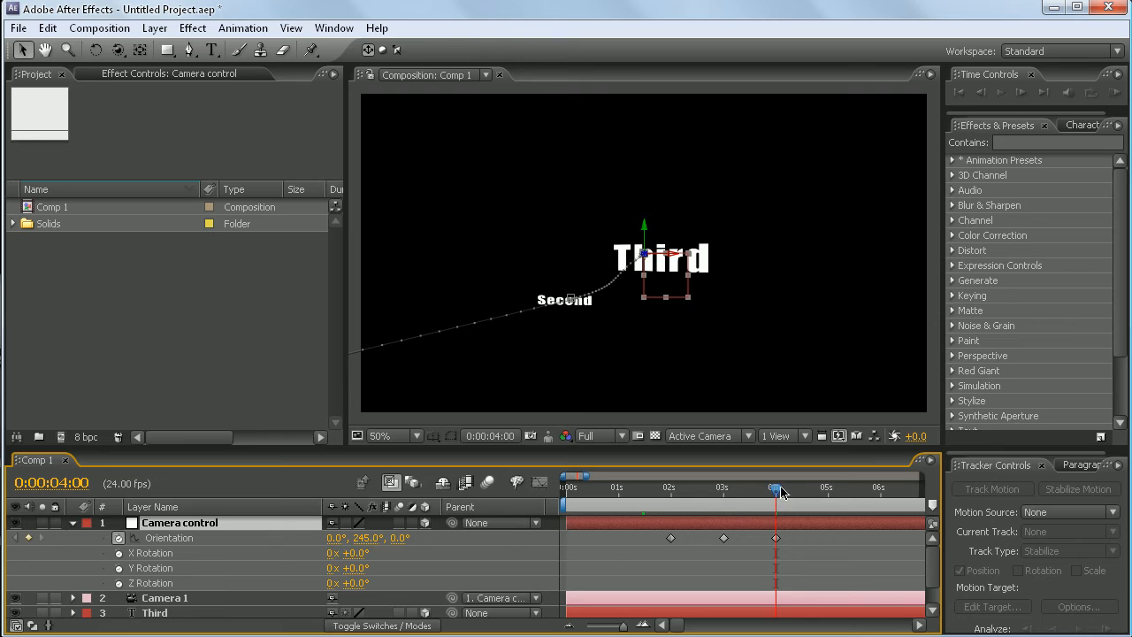
pyautogui.moveTo(776, 492); pyautogui.dragTo(723, 493)
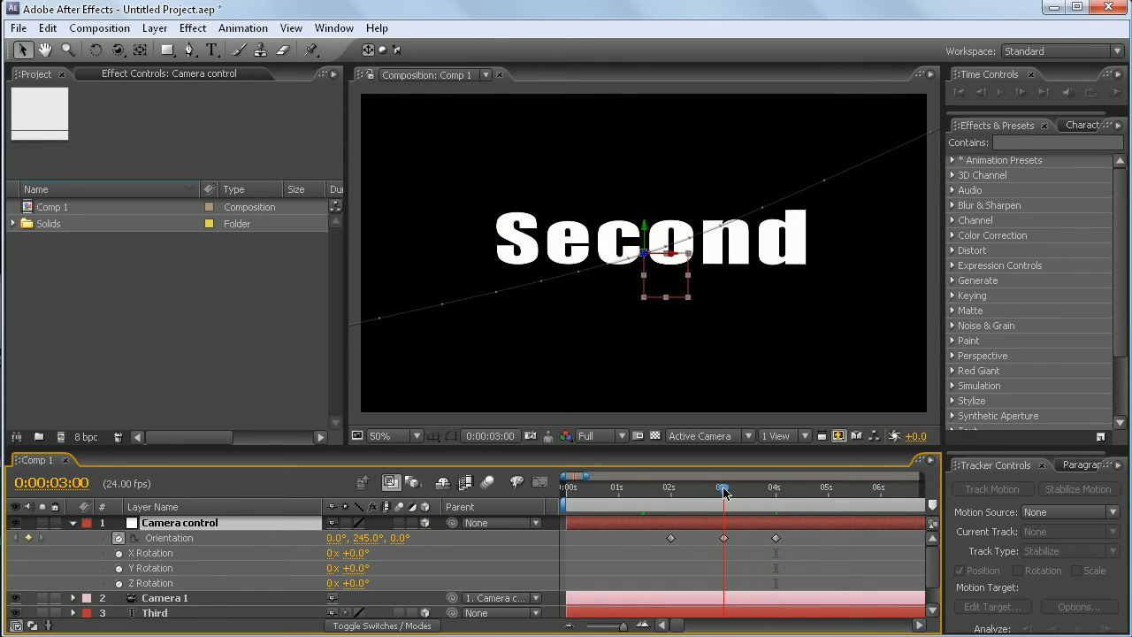
pyautogui.click(776, 540)
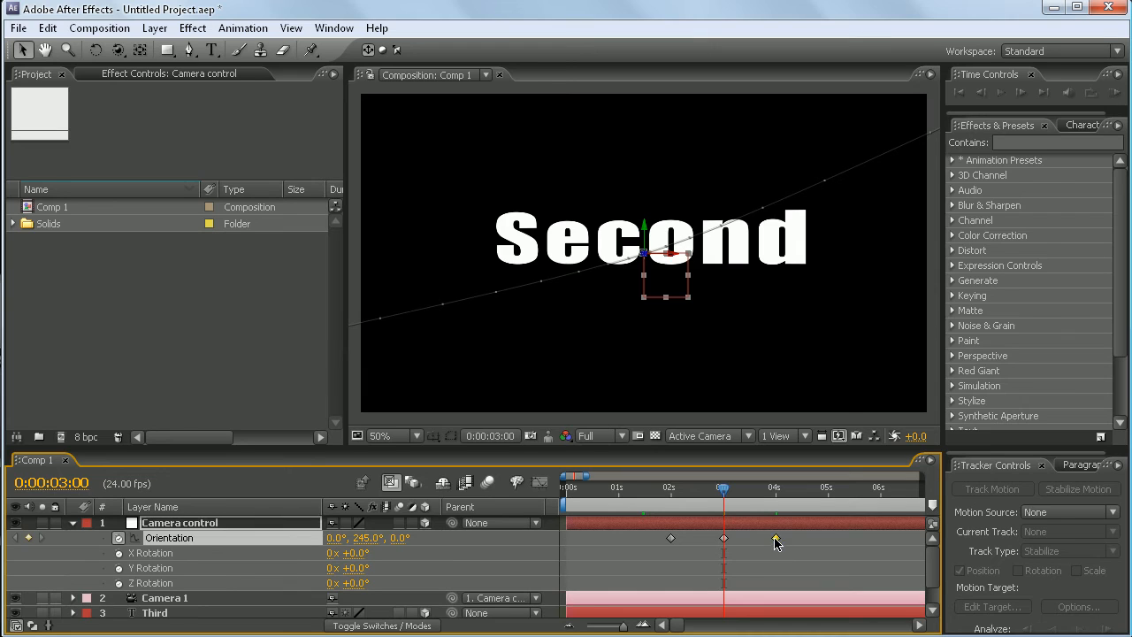
pyautogui.moveTo(723, 488); pyautogui.dragTo(775, 501)
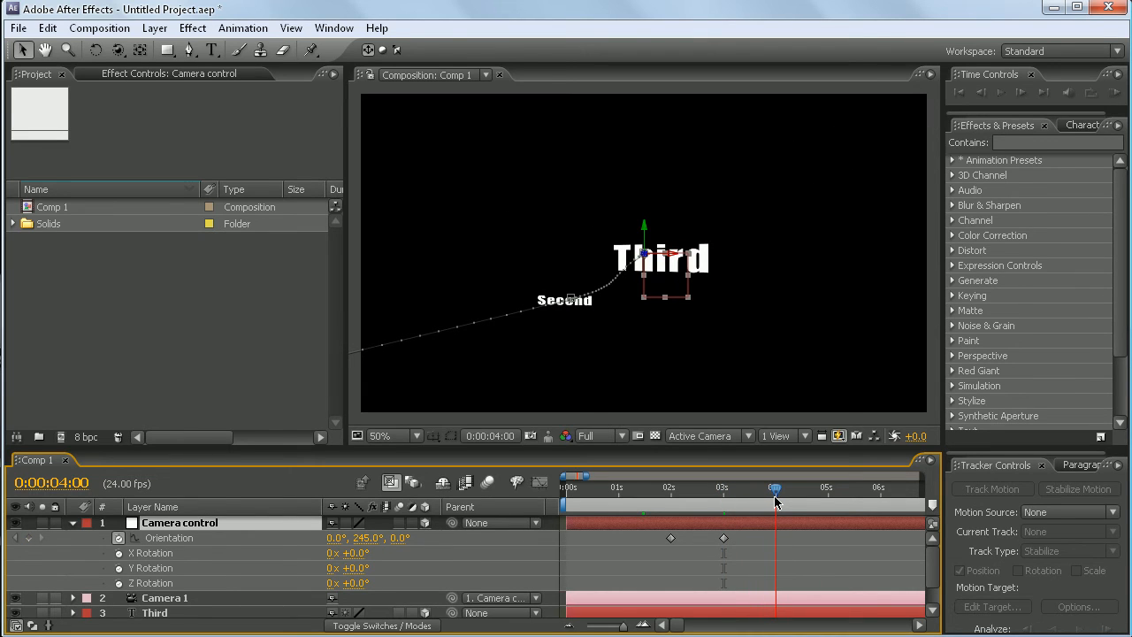
# Preview the camera animation from 0 seconds to just past 3 seconds
pyautogui.moveTo(775, 496); pyautogui.dragTo(562, 487)
pyautogui.click(1000, 92)
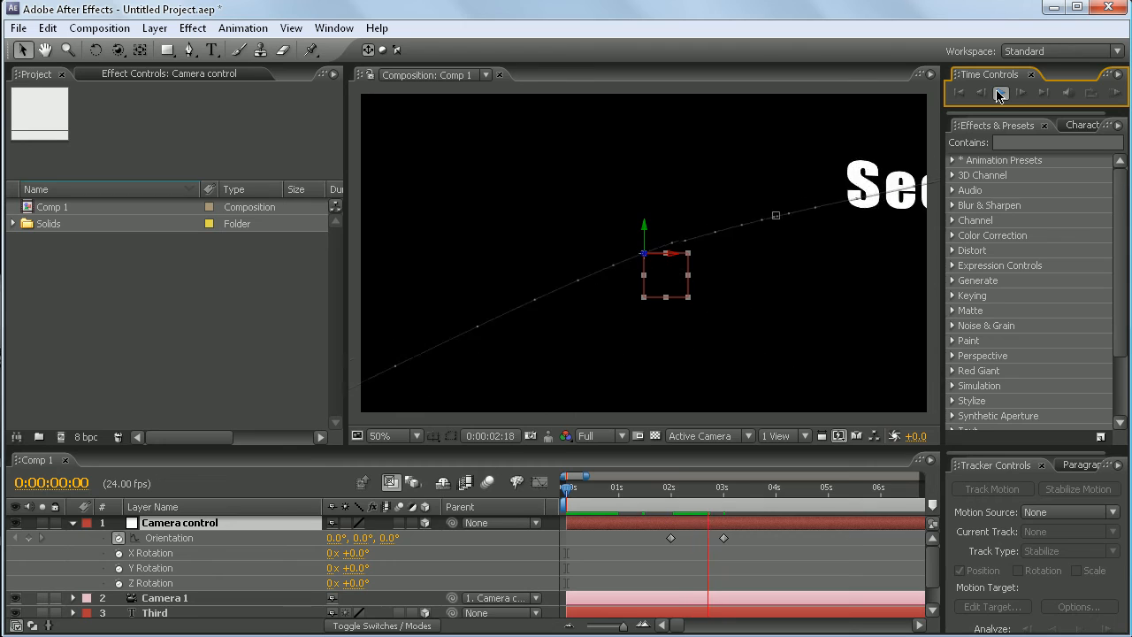
pyautogui.click(1000, 92)
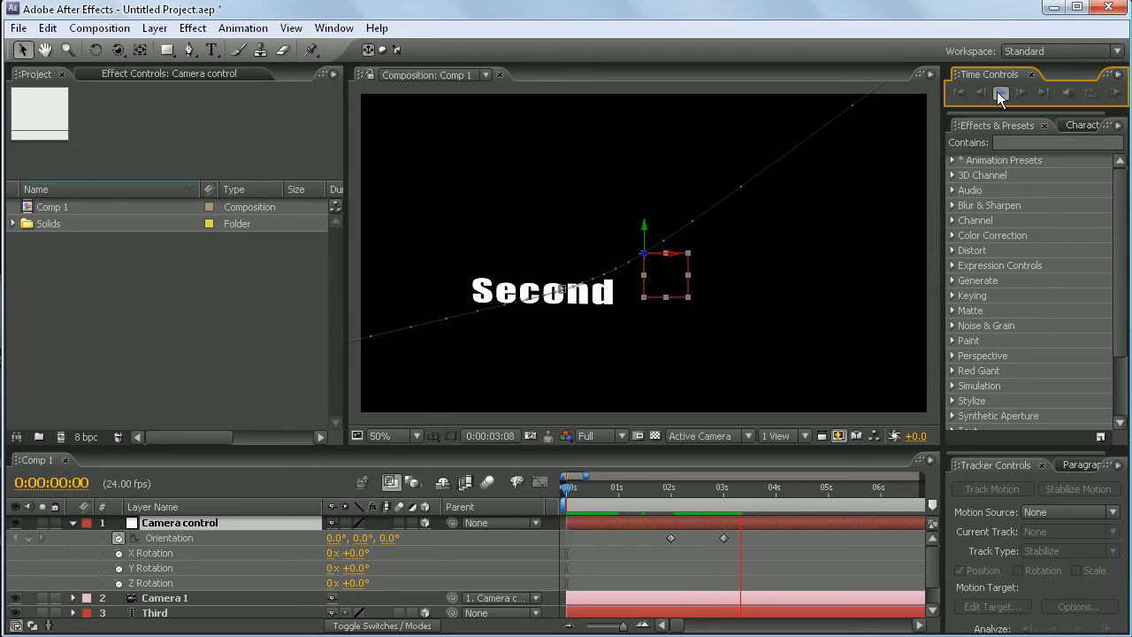
# Replace Camera control's Position keyframe at 4 seconds with one holding the 3-second position of -1256, -34, 1260.1
pyautogui.click(246, 537)
pyautogui.press('p')
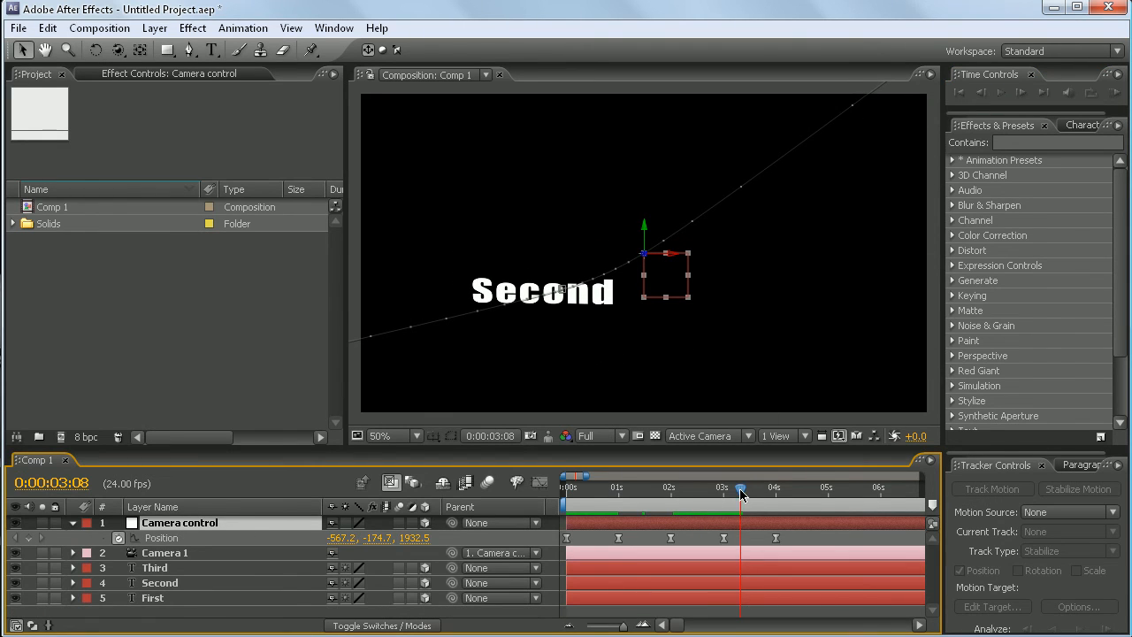
pyautogui.moveTo(741, 495); pyautogui.dragTo(723, 488)
pyautogui.click(775, 538)
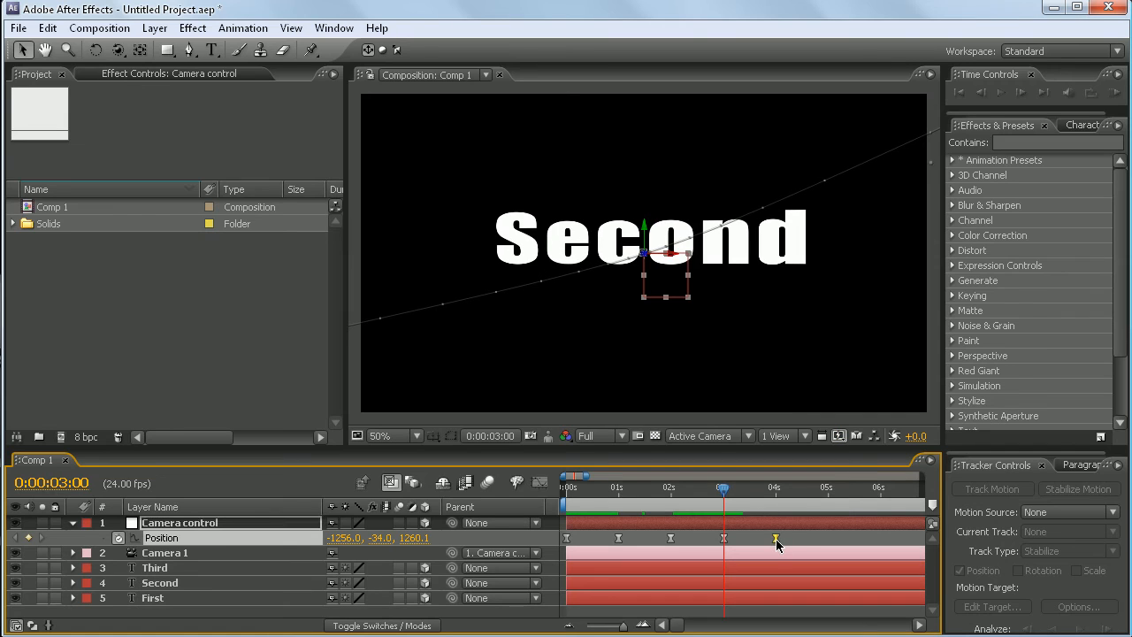
pyautogui.press('Delete')
pyautogui.moveTo(723, 488); pyautogui.dragTo(776, 494)
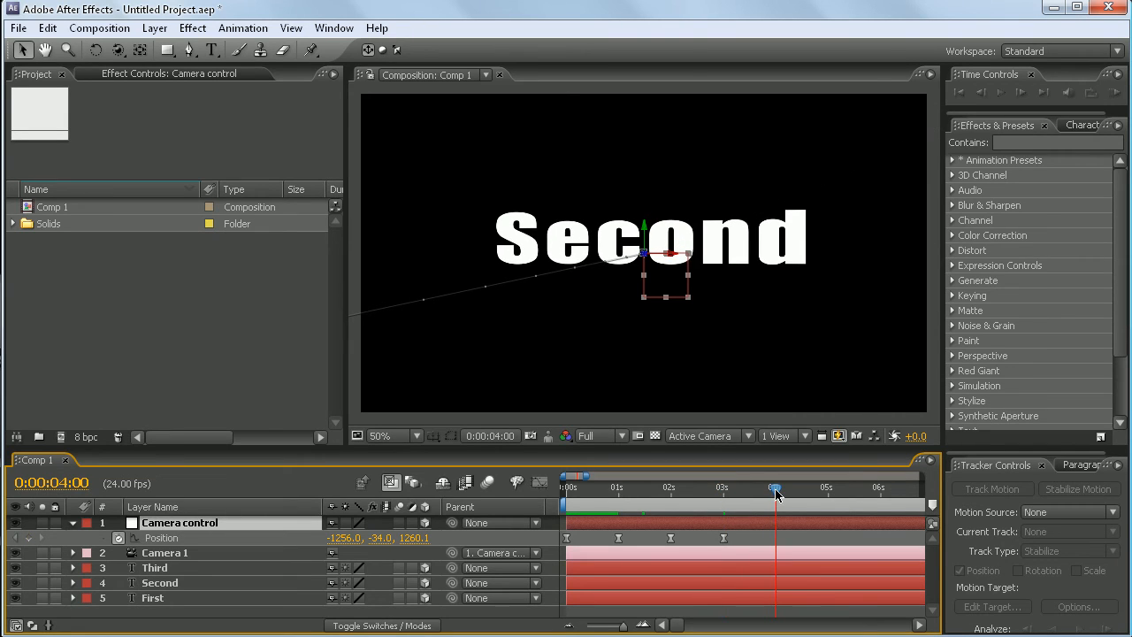
pyautogui.click(29, 538)
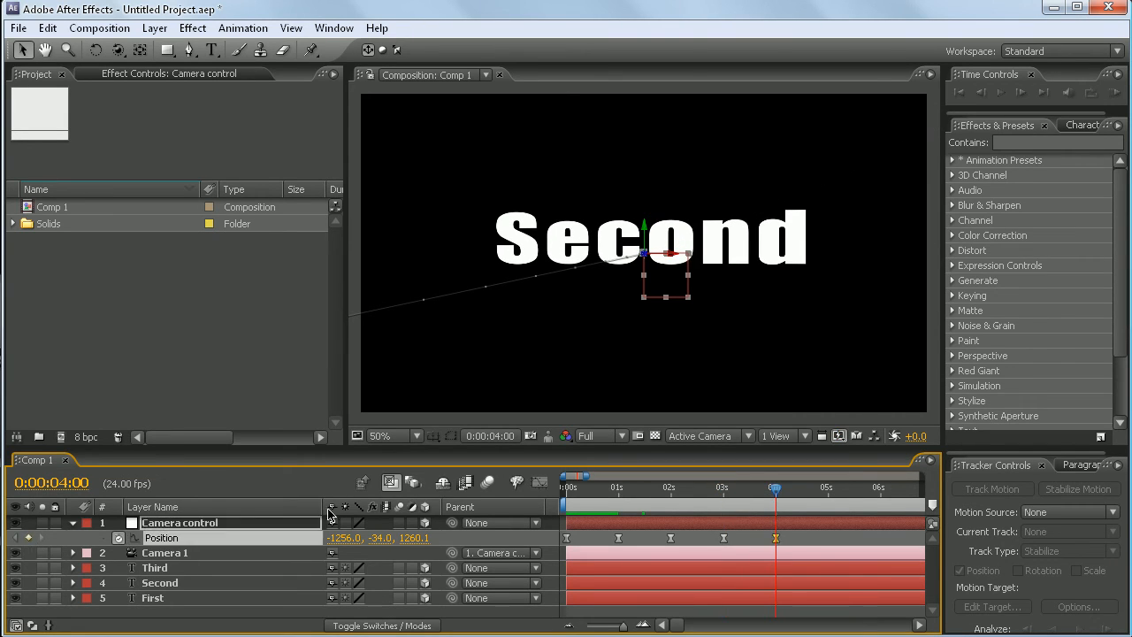
# Move Camera control at 5 seconds to about 939.2, -410, 3007.6 so "Third" fills the middle of the frame
pyautogui.moveTo(776, 493); pyautogui.dragTo(827, 488)
pyautogui.moveTo(435, 231); pyautogui.dragTo(966, 351)
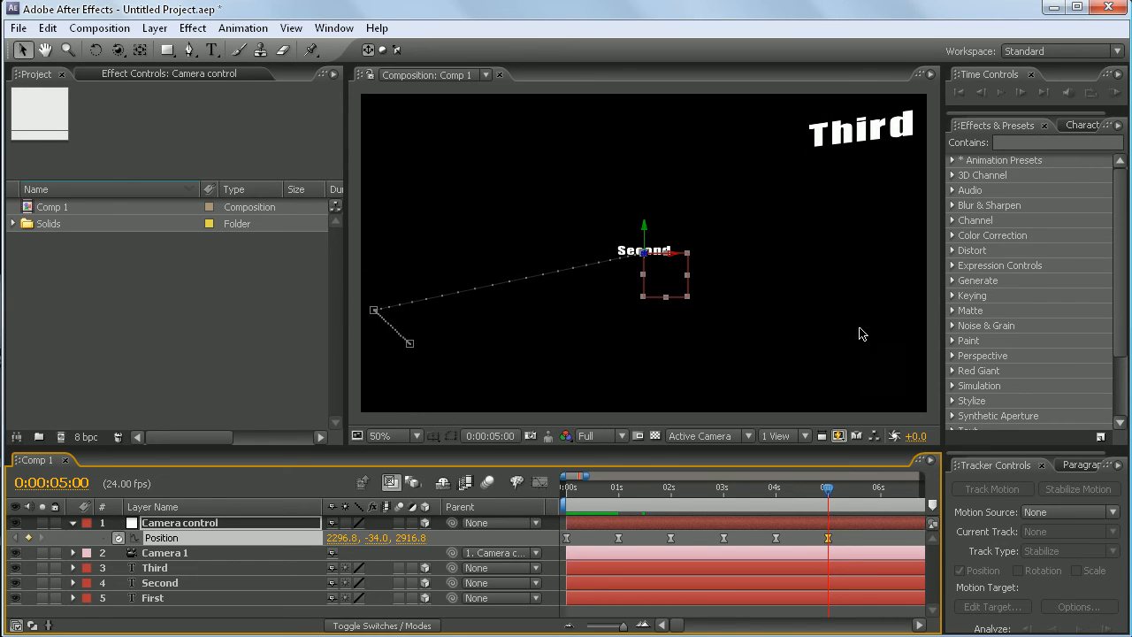
pyautogui.moveTo(649, 278); pyautogui.dragTo(921, 125)
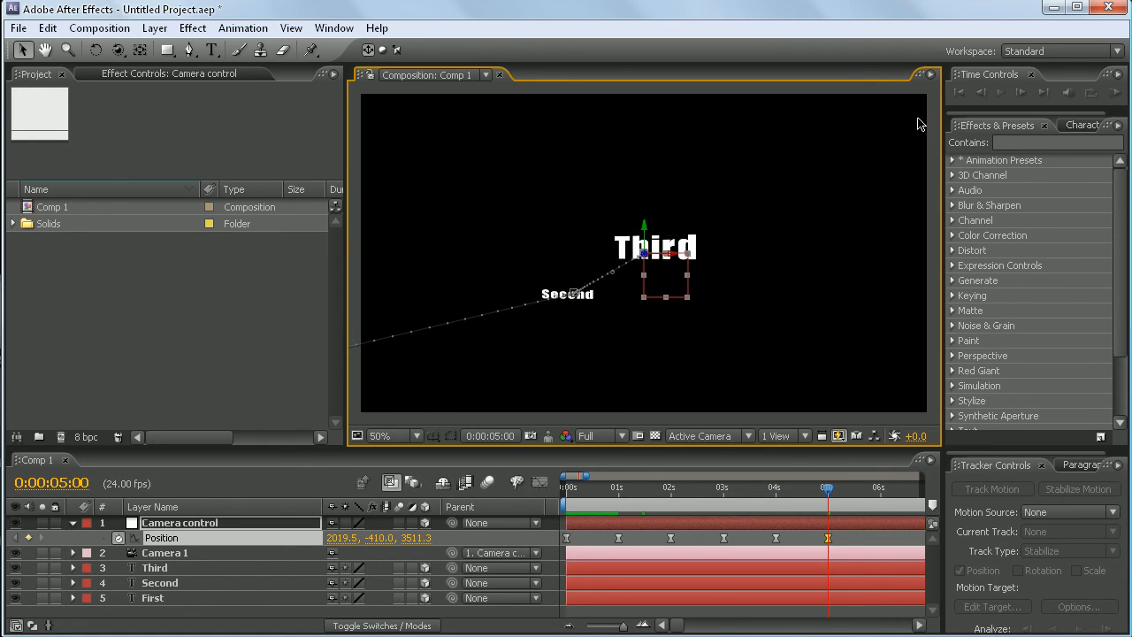
pyautogui.moveTo(648, 262); pyautogui.dragTo(61, 202)
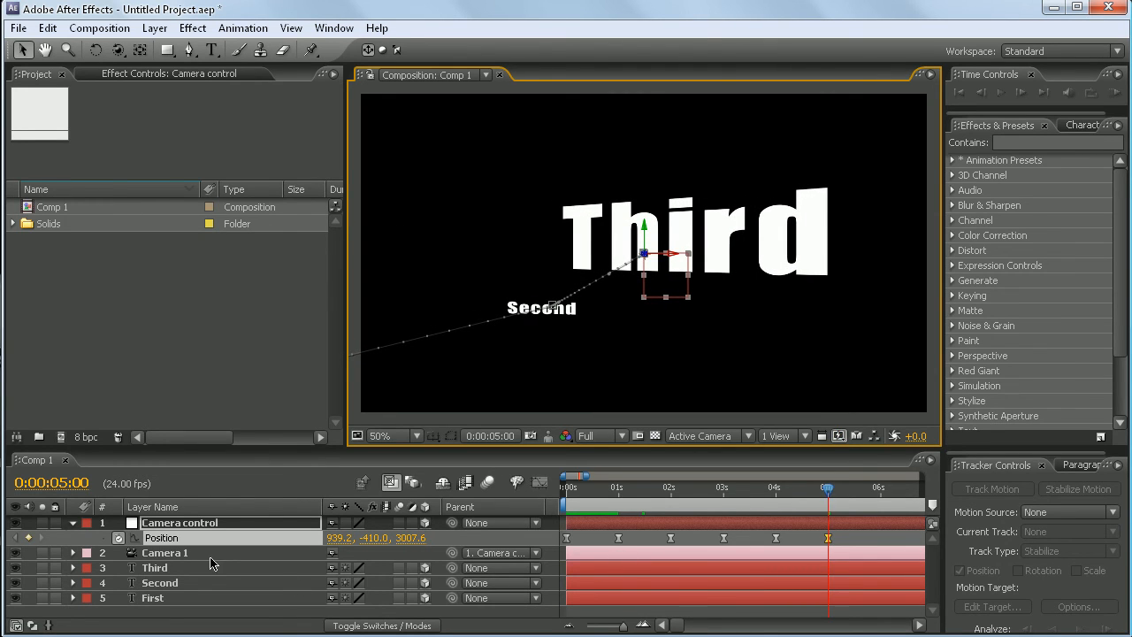
# Add an Orientation keyframe to Camera control at 4 seconds that holds the 245° Y angle
pyautogui.click(223, 522)
pyautogui.press('r')
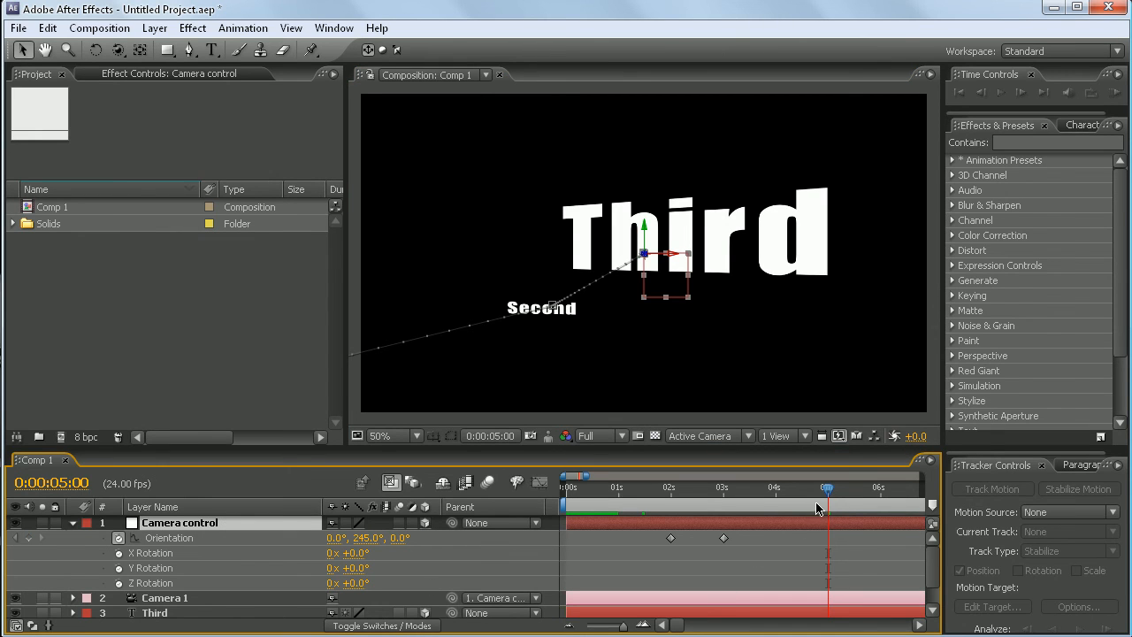
pyautogui.moveTo(826, 491); pyautogui.dragTo(775, 492)
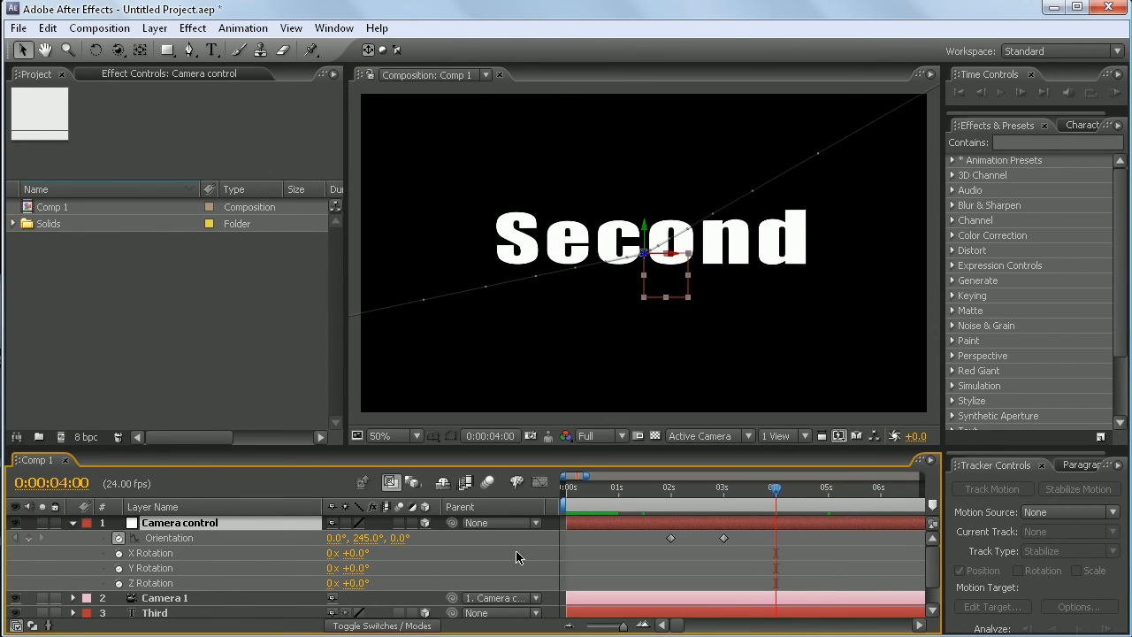
pyautogui.click(28, 538)
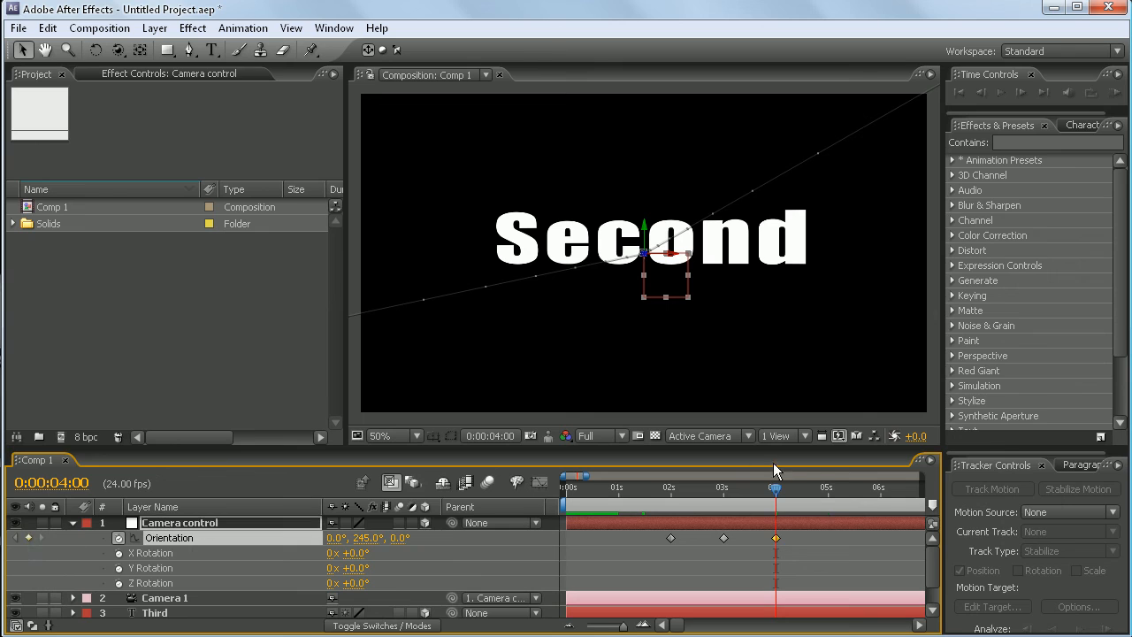
# At 5 seconds, set Camera control's Y Orientation to 280° and reposition it so "Third" faces the camera, centred in the frame
pyautogui.moveTo(785, 491); pyautogui.dragTo(828, 504)
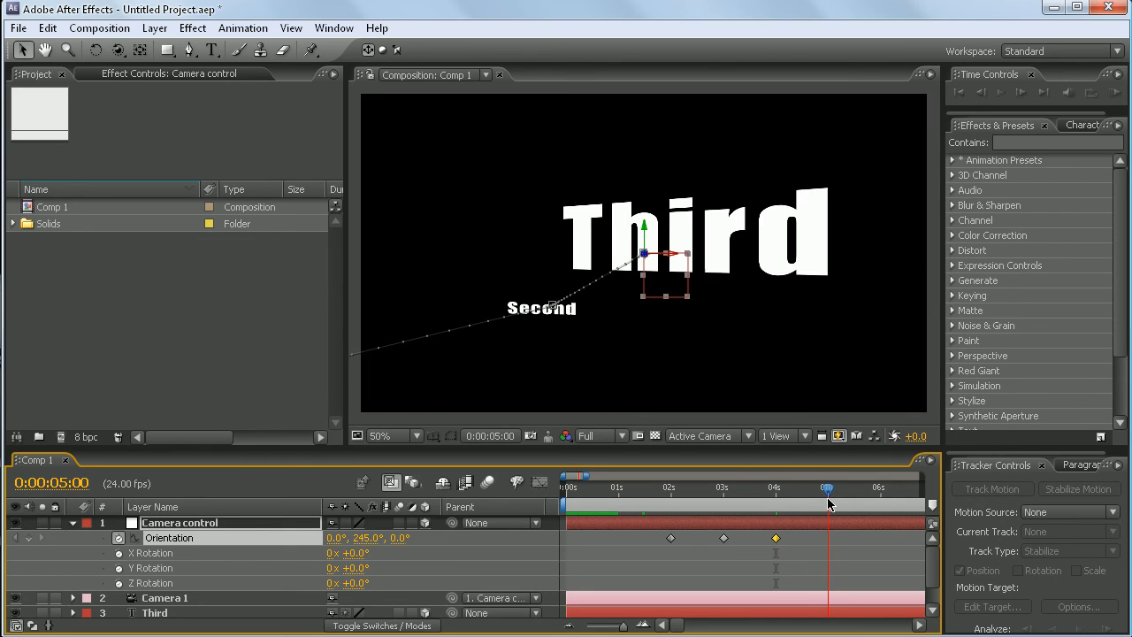
pyautogui.moveTo(366, 543); pyautogui.dragTo(392, 536)
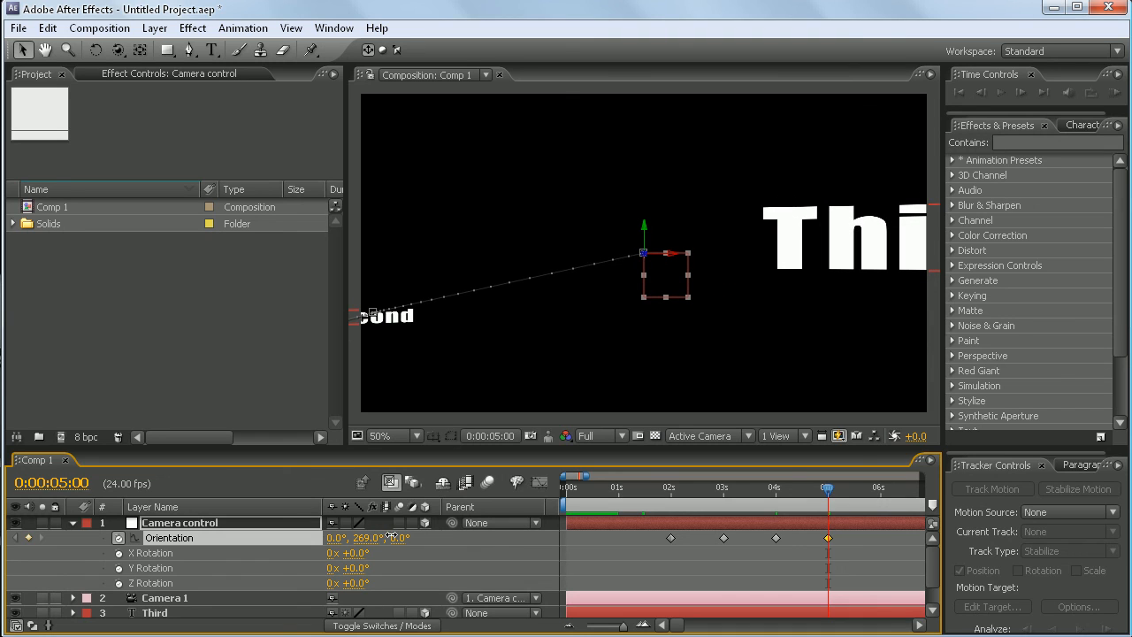
pyautogui.moveTo(687, 279); pyautogui.dragTo(763, 295)
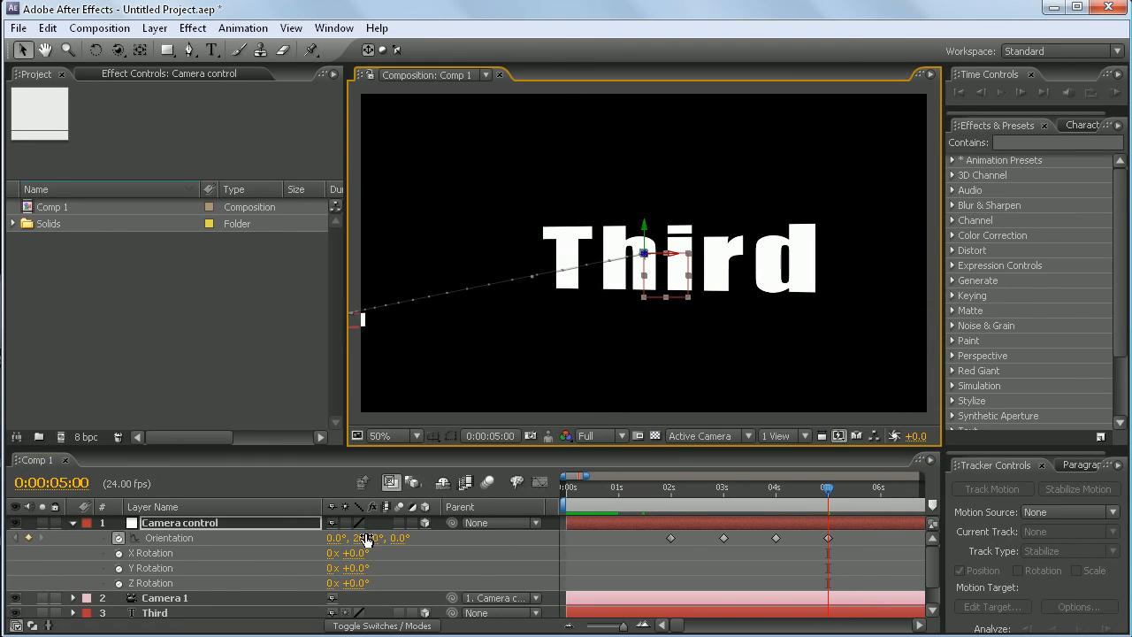
pyautogui.moveTo(365, 538); pyautogui.dragTo(375, 537)
pyautogui.moveTo(656, 303); pyautogui.dragTo(739, 296)
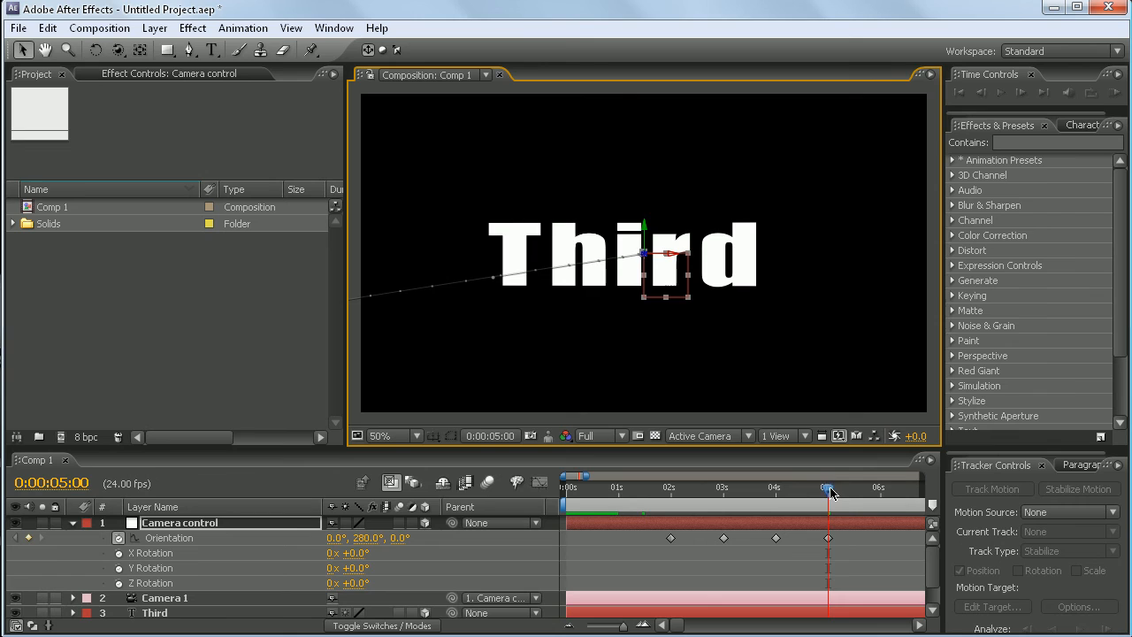
# Collapse and deselect Camera control, play the animation from 0 seconds past 6 seconds, and scrub the early part up to "First"
pyautogui.moveTo(830, 491); pyautogui.dragTo(547, 487)
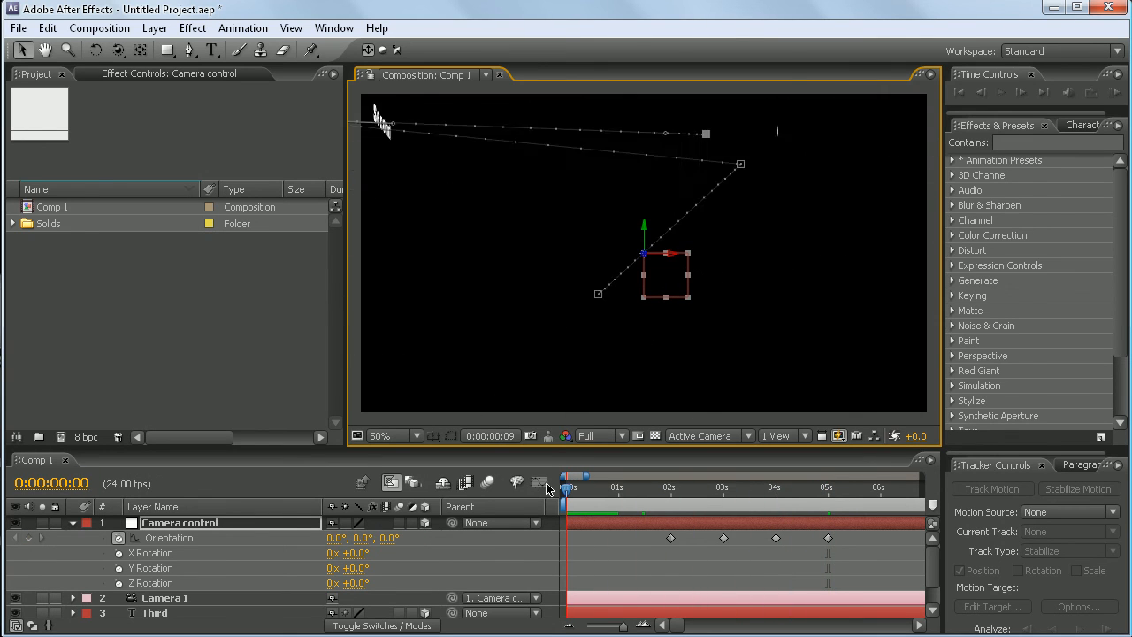
pyautogui.click(75, 524)
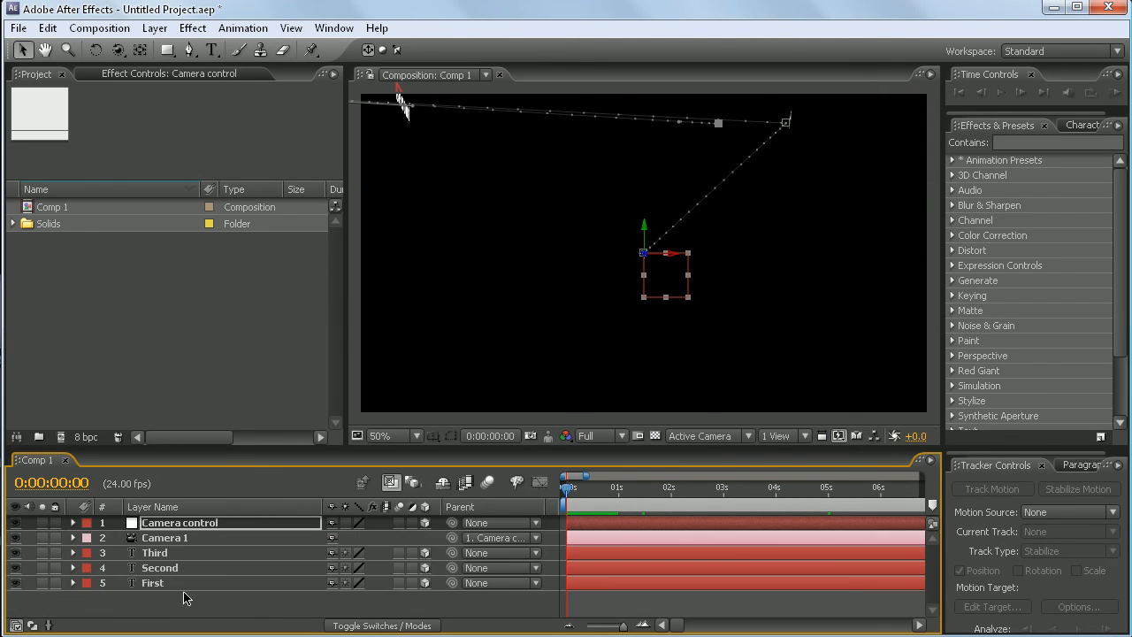
pyautogui.click(245, 604)
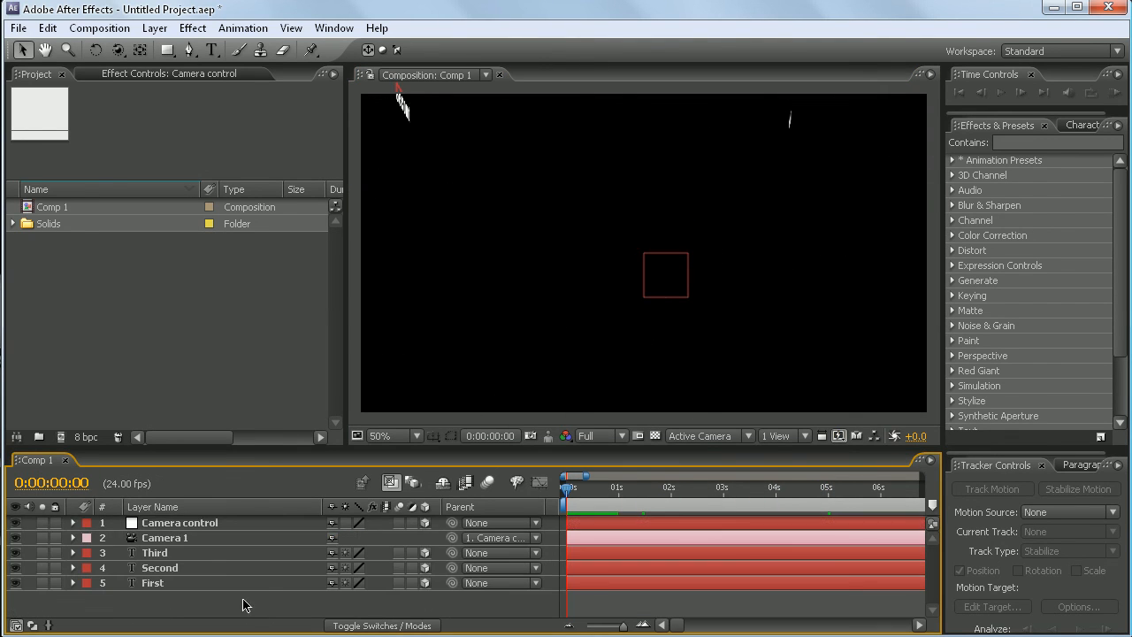
pyautogui.click(1004, 92)
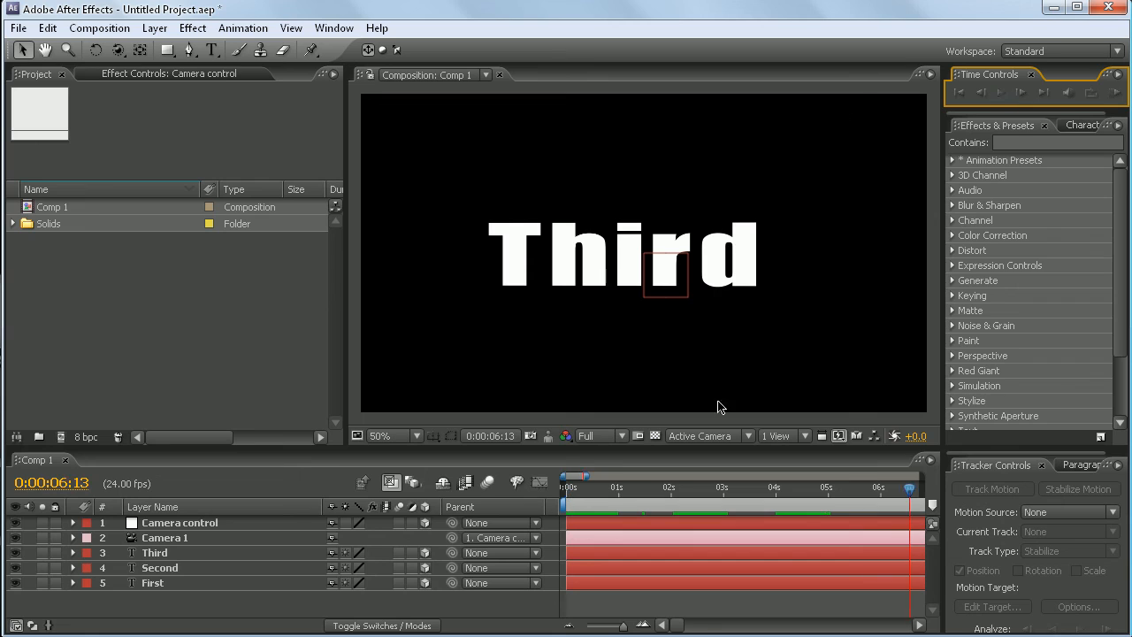
pyautogui.click(603, 497)
pyautogui.moveTo(602, 500); pyautogui.dragTo(667, 477)
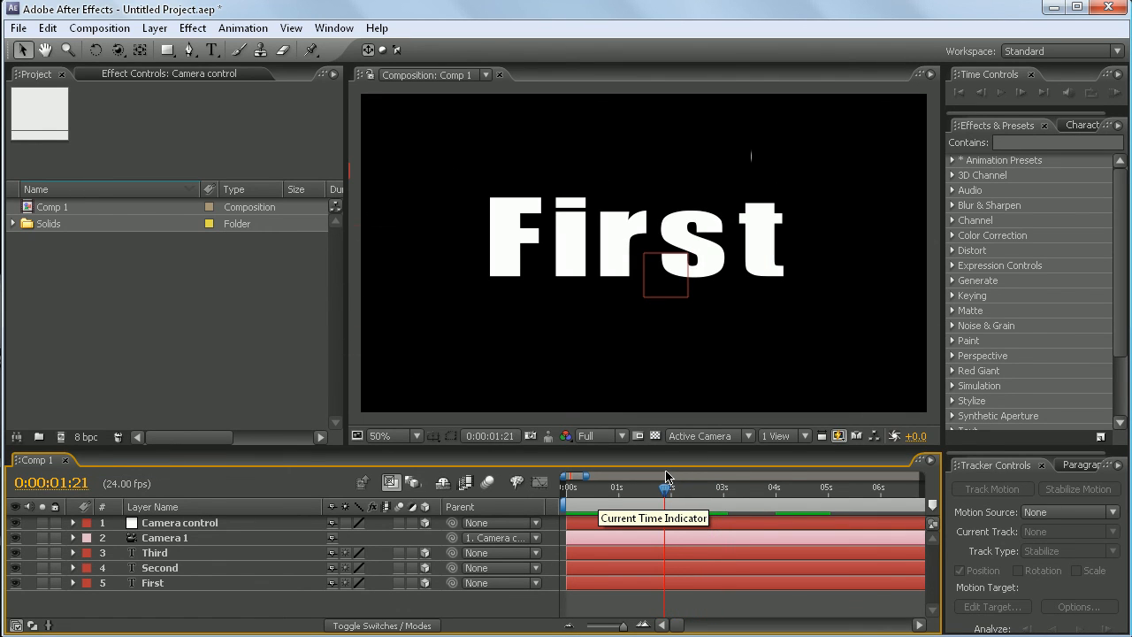